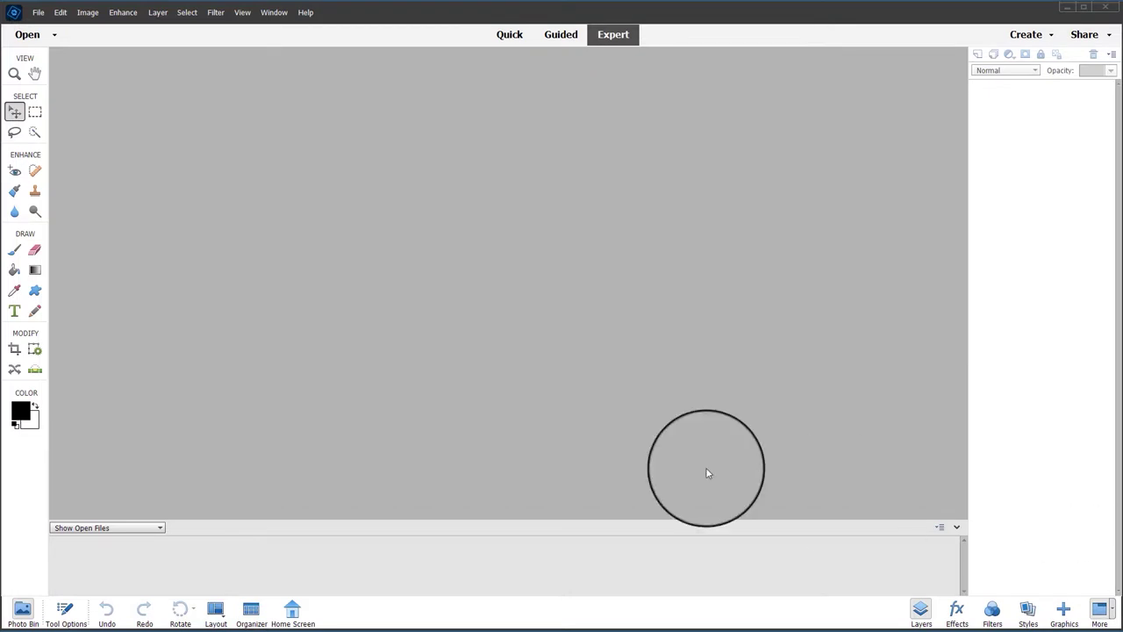
# Open IMG_W0A9290.jpg from the Noise Demo folder with File > Open
pyautogui.click(39, 12)
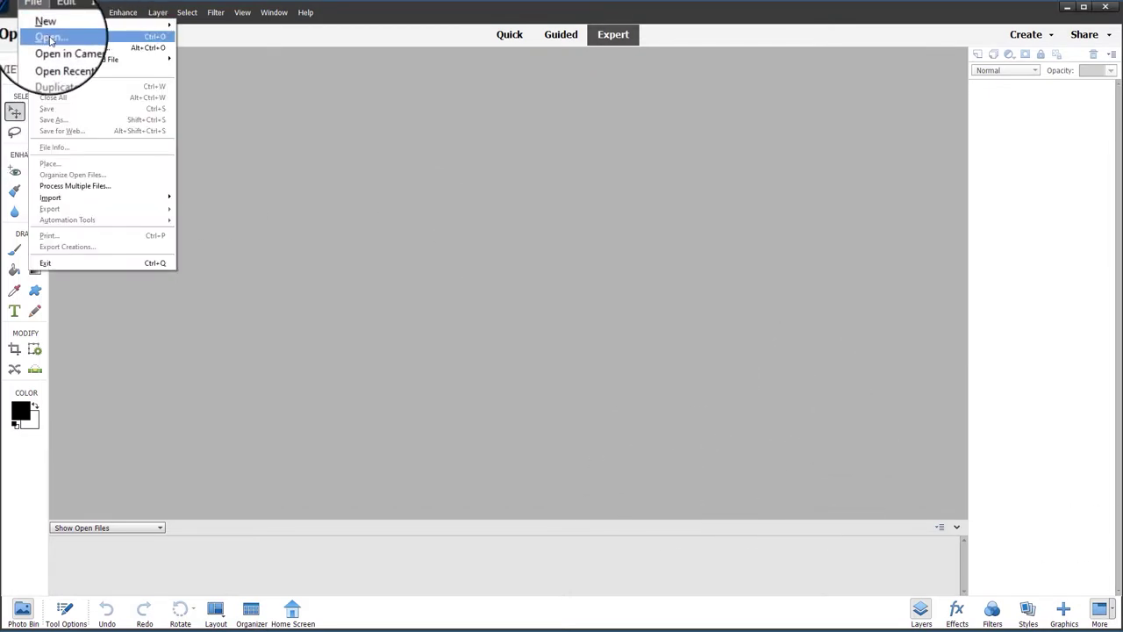
pyautogui.click(48, 37)
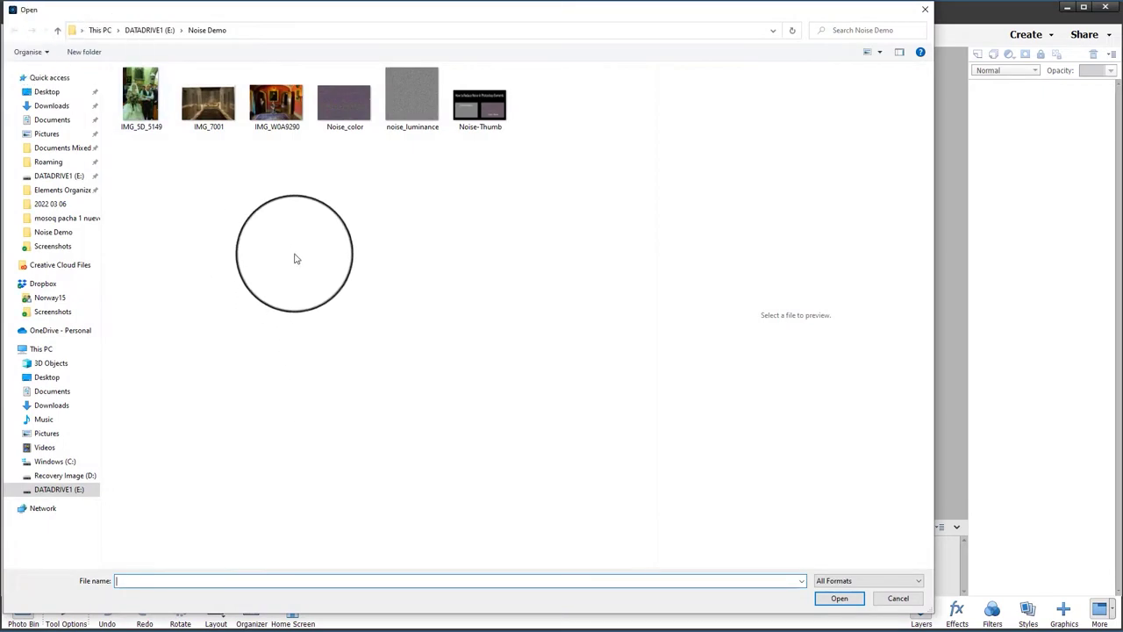
pyautogui.click(272, 104)
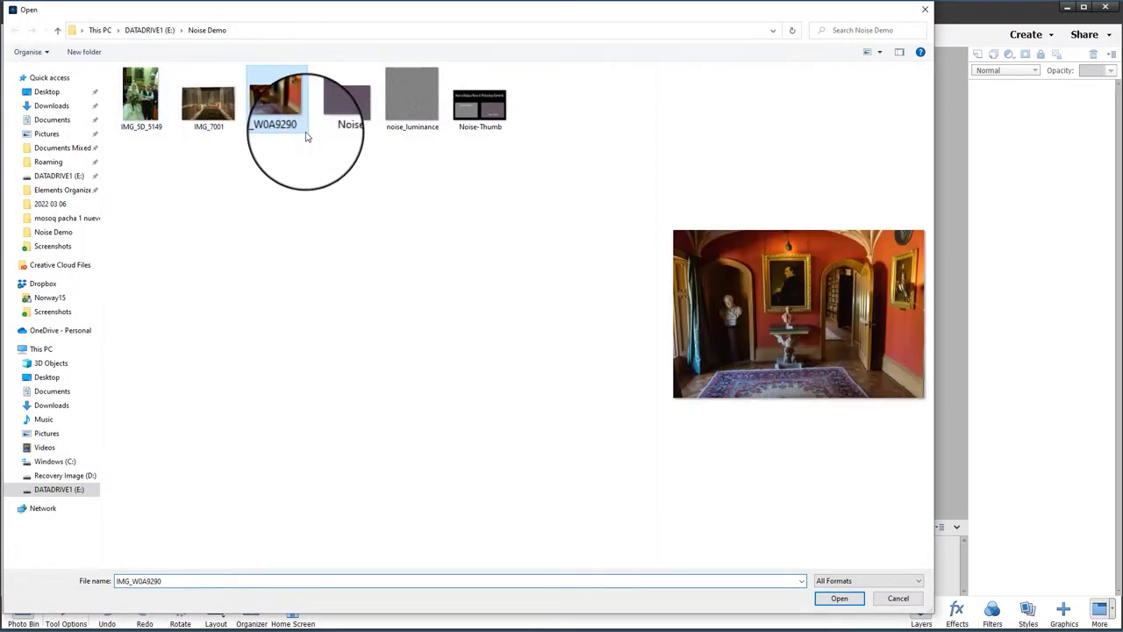
pyautogui.click(842, 595)
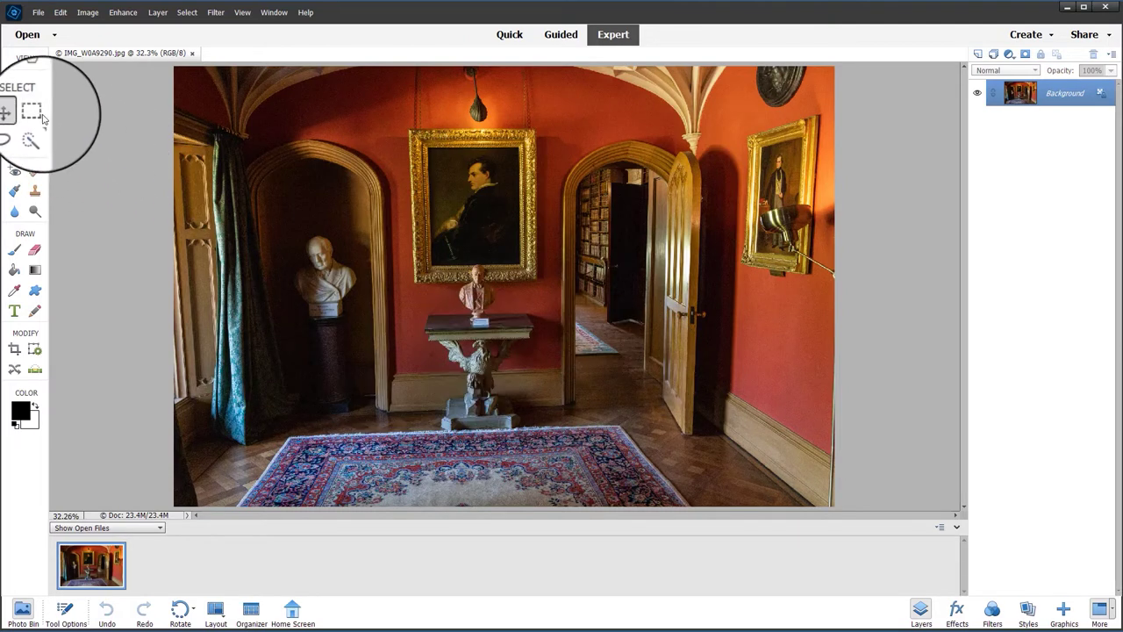
# Zoom in on the library doorway through 66.67% and 100% to 200% to inspect the grain
pyautogui.click(14, 74)
pyautogui.click(605, 255)
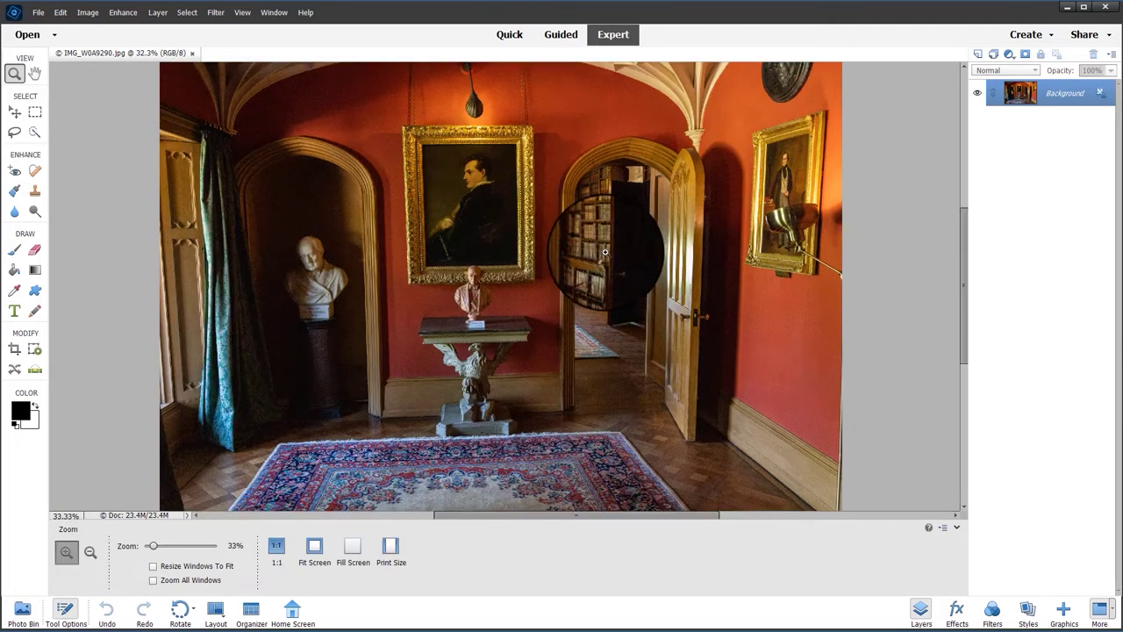
pyautogui.click(632, 266)
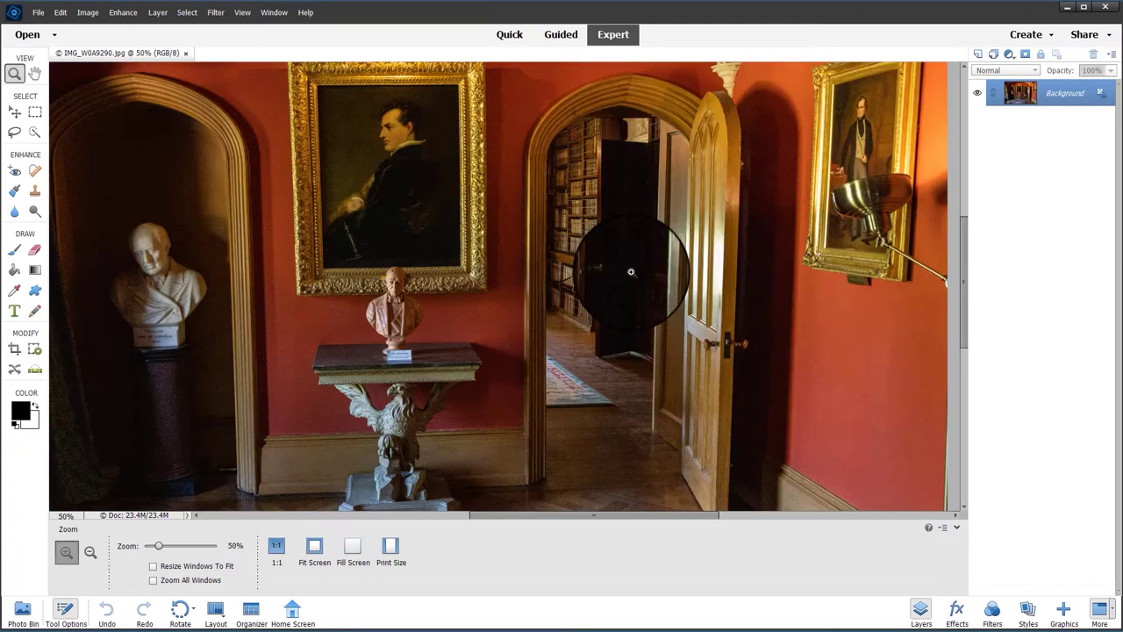
pyautogui.click(632, 270)
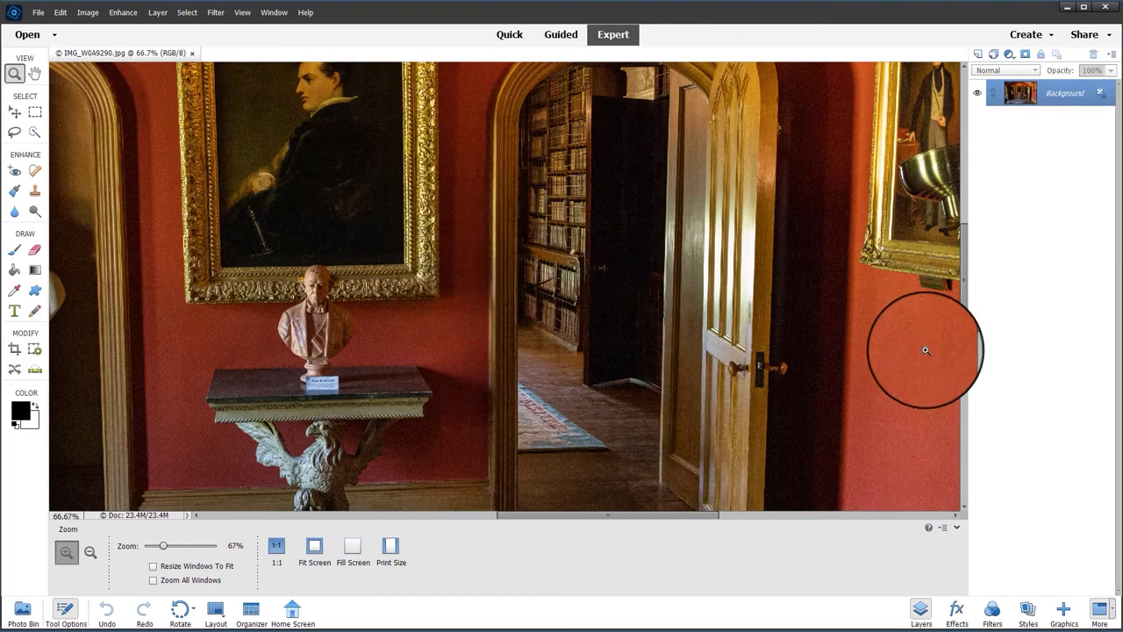
pyautogui.click(527, 396)
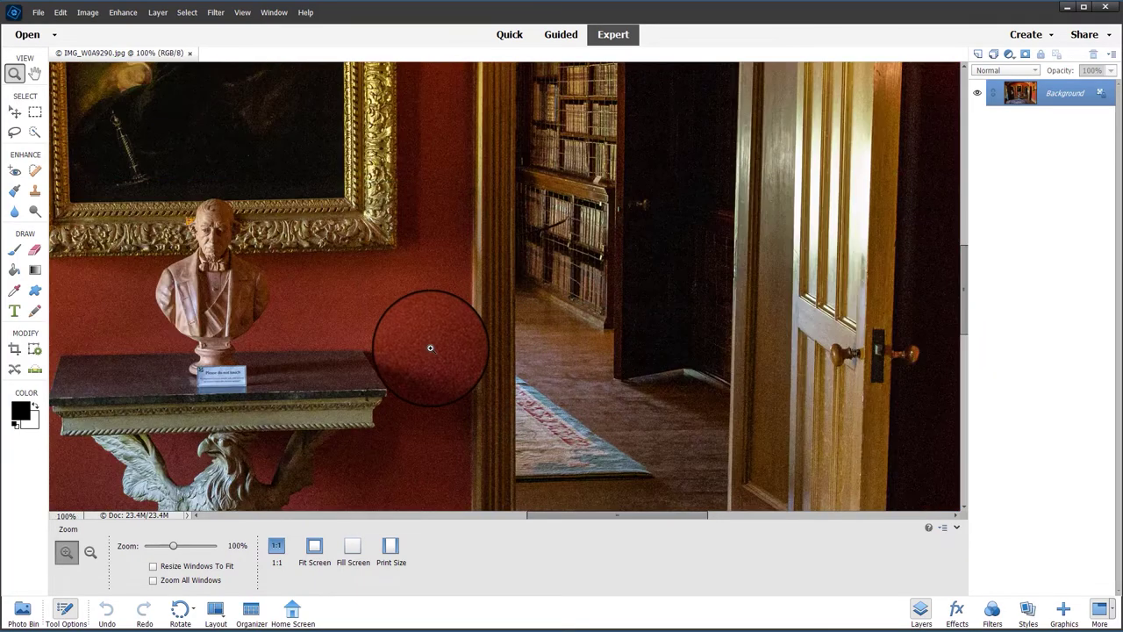
pyautogui.click(655, 367)
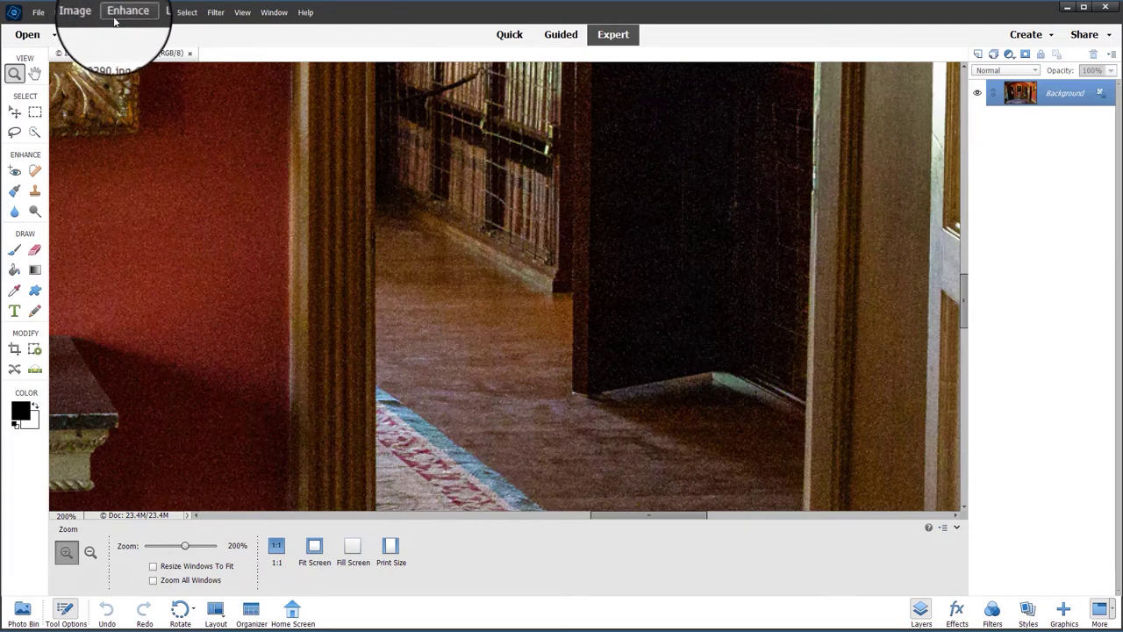
pyautogui.click(212, 15)
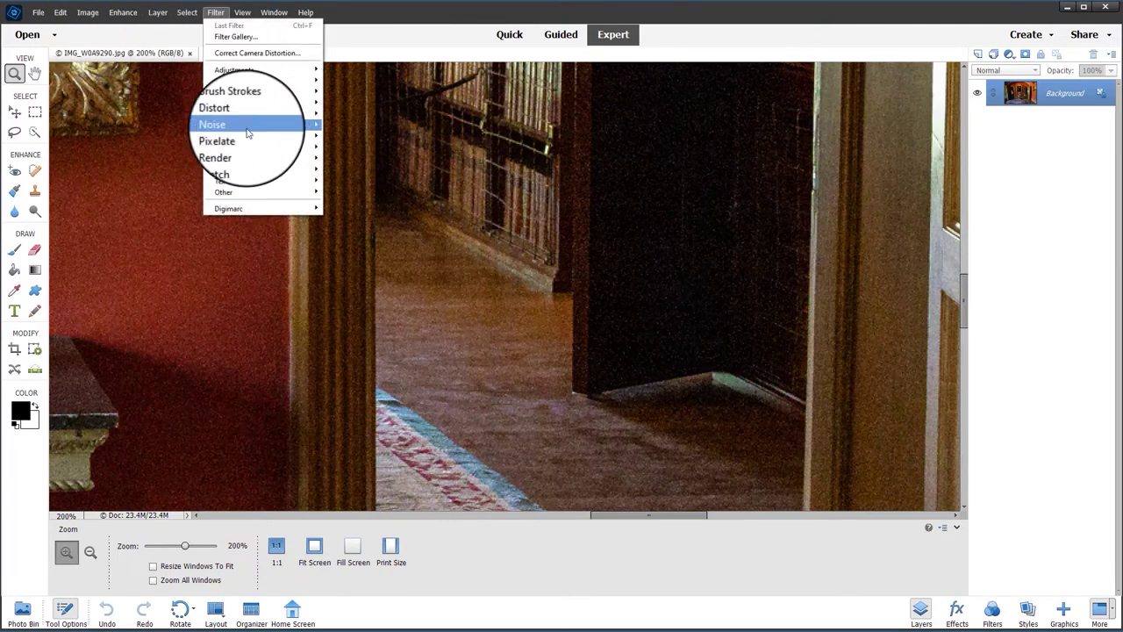
pyautogui.moveTo(247, 129)
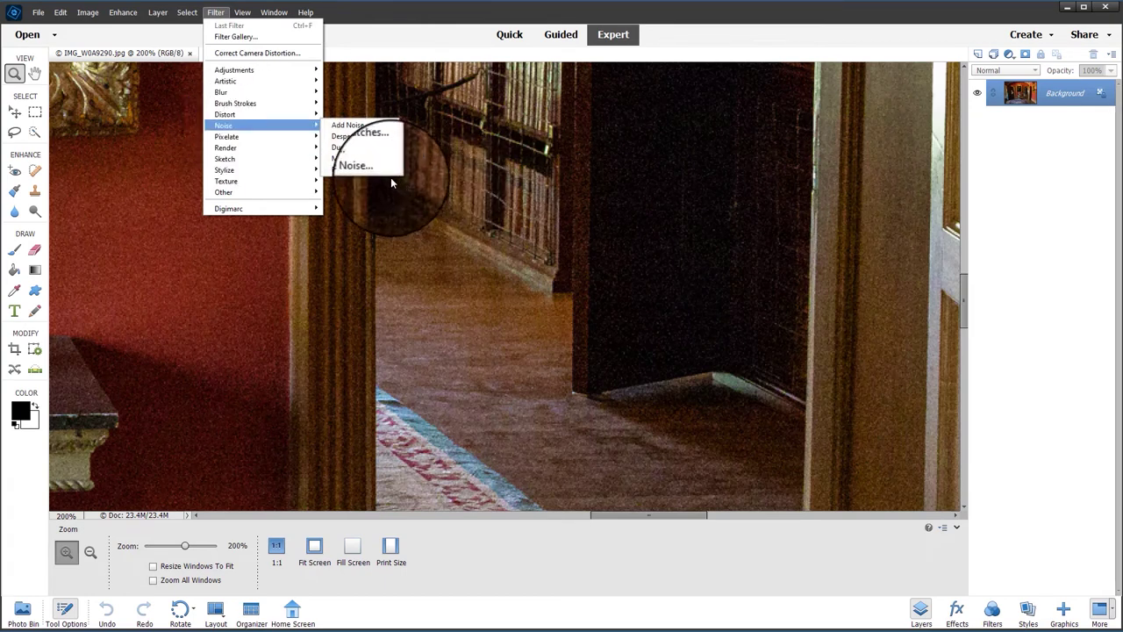
pyautogui.click(354, 170)
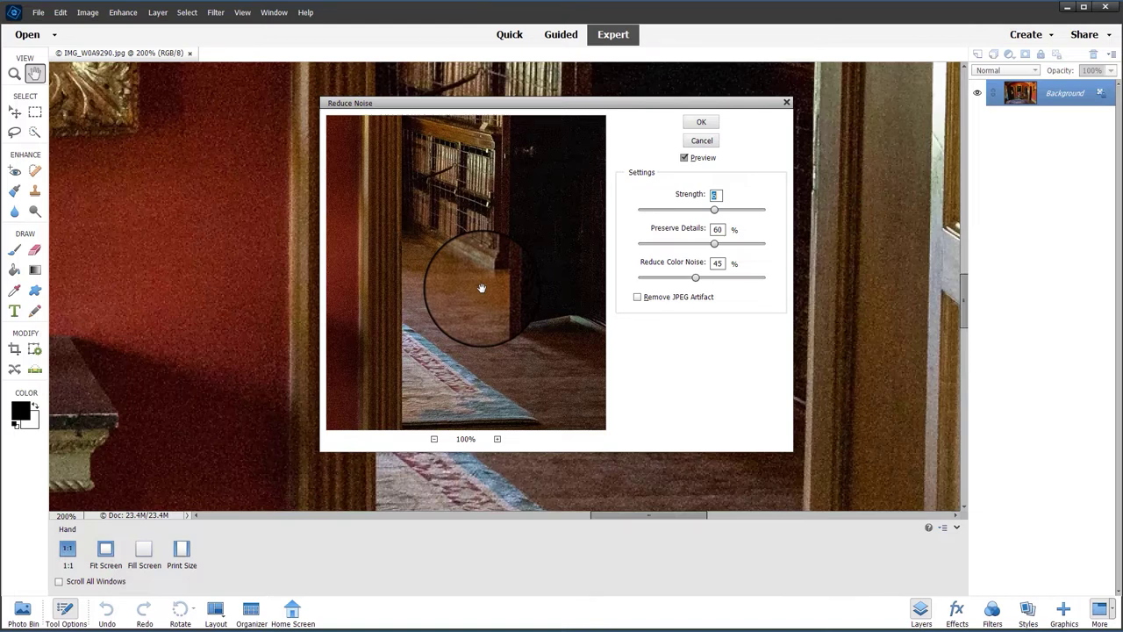
pyautogui.click(701, 143)
pyautogui.press('z')
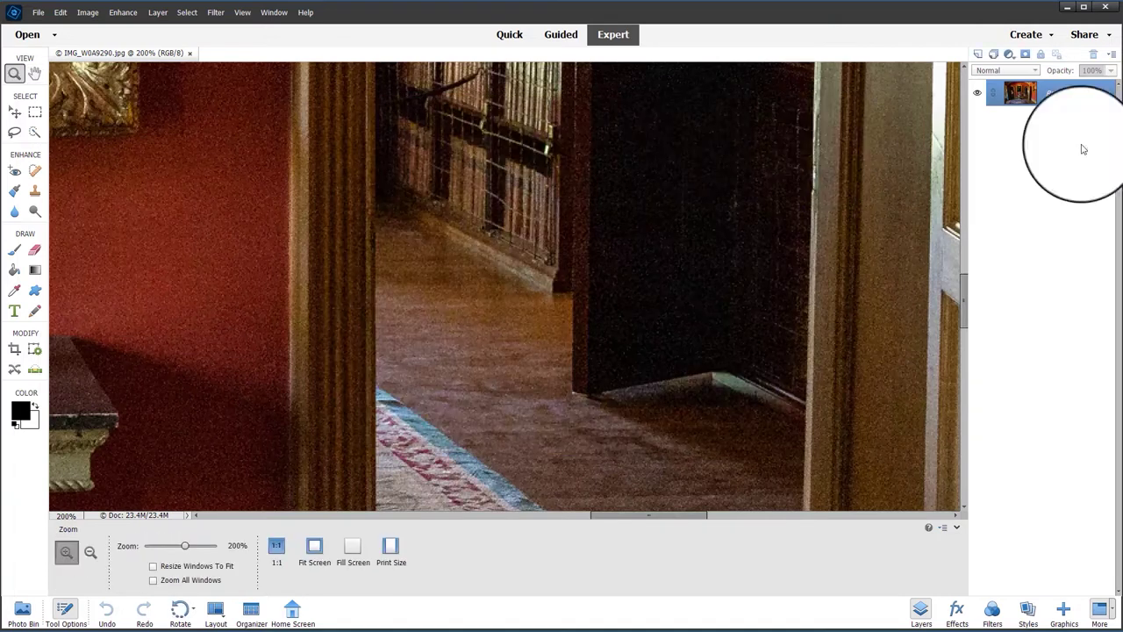
pyautogui.click(189, 53)
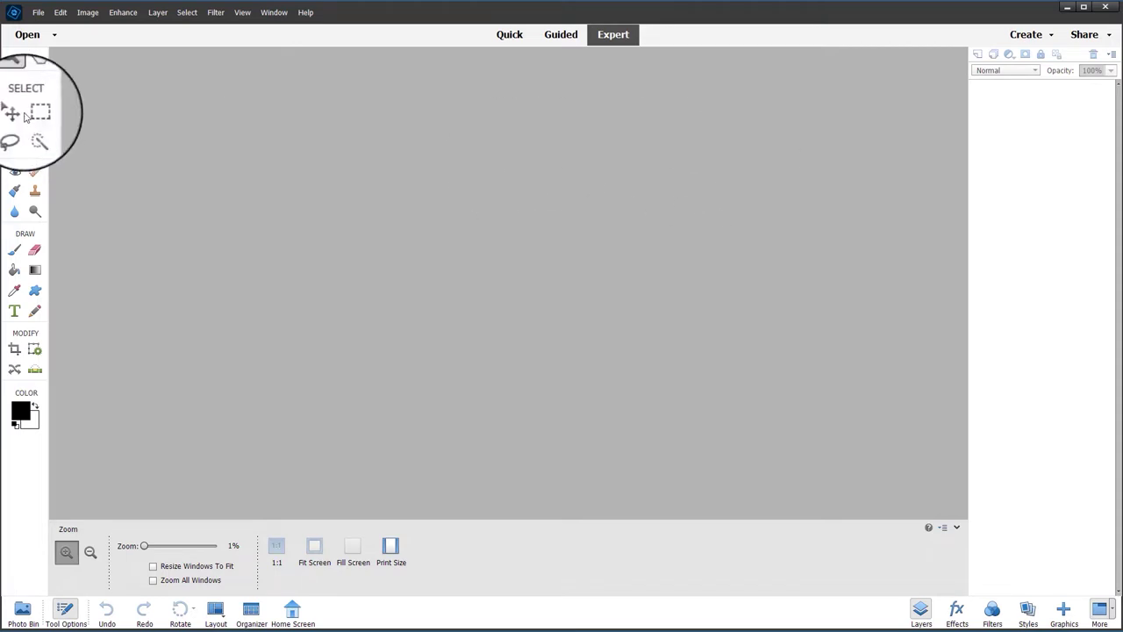
# Load IMG_W0A9290 from the Noise Demo folder with File > Open in Camera Raw
pyautogui.click(38, 14)
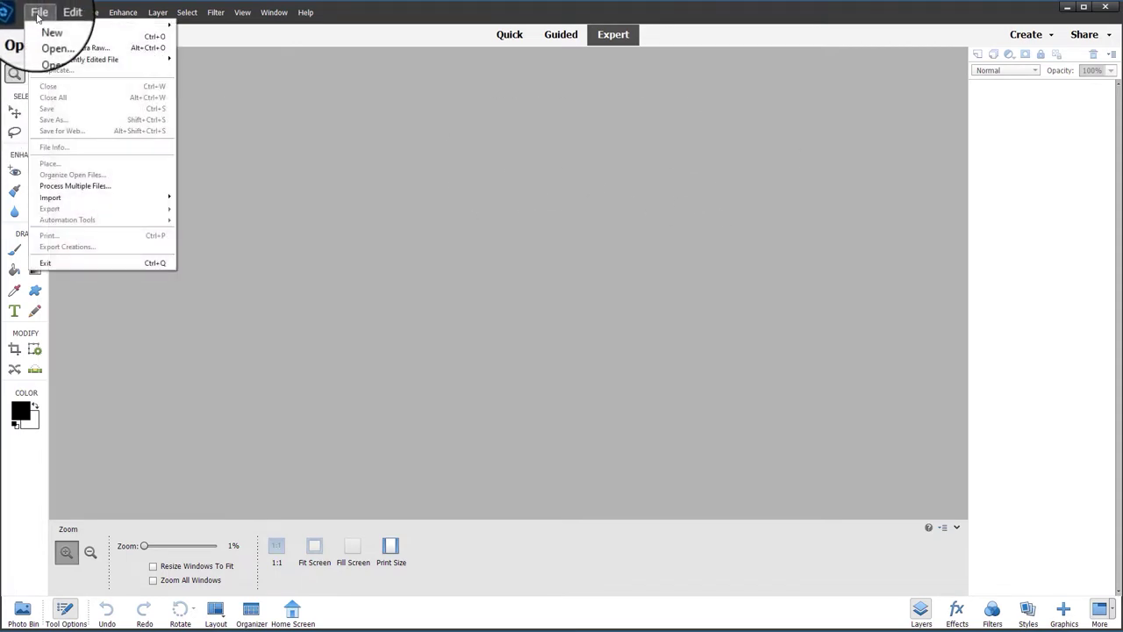
pyautogui.click(64, 50)
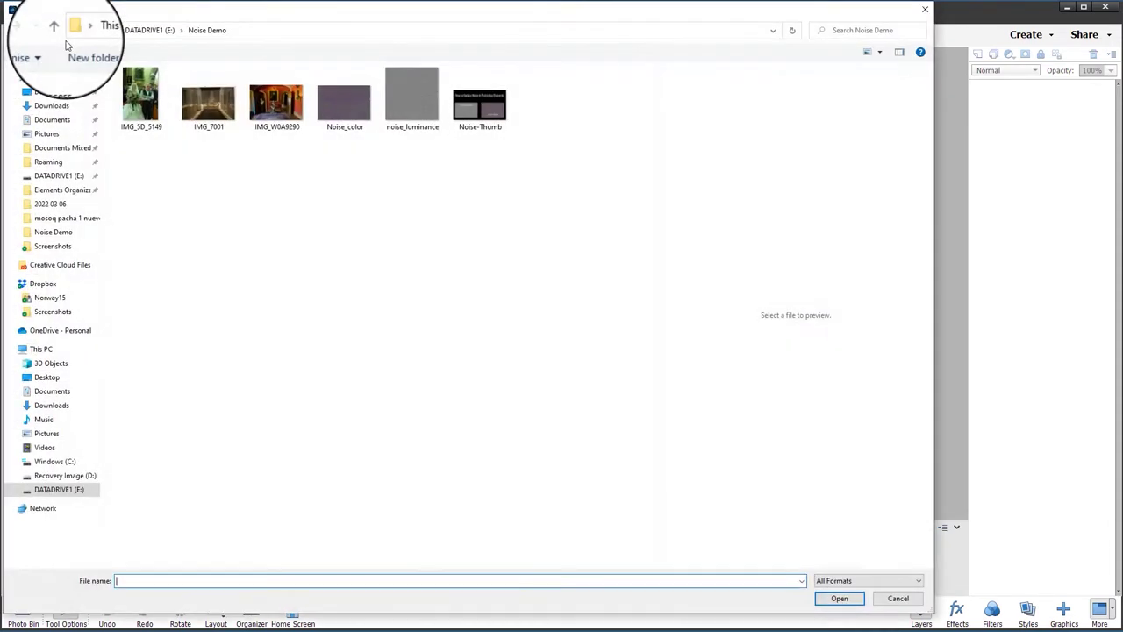
pyautogui.click(270, 107)
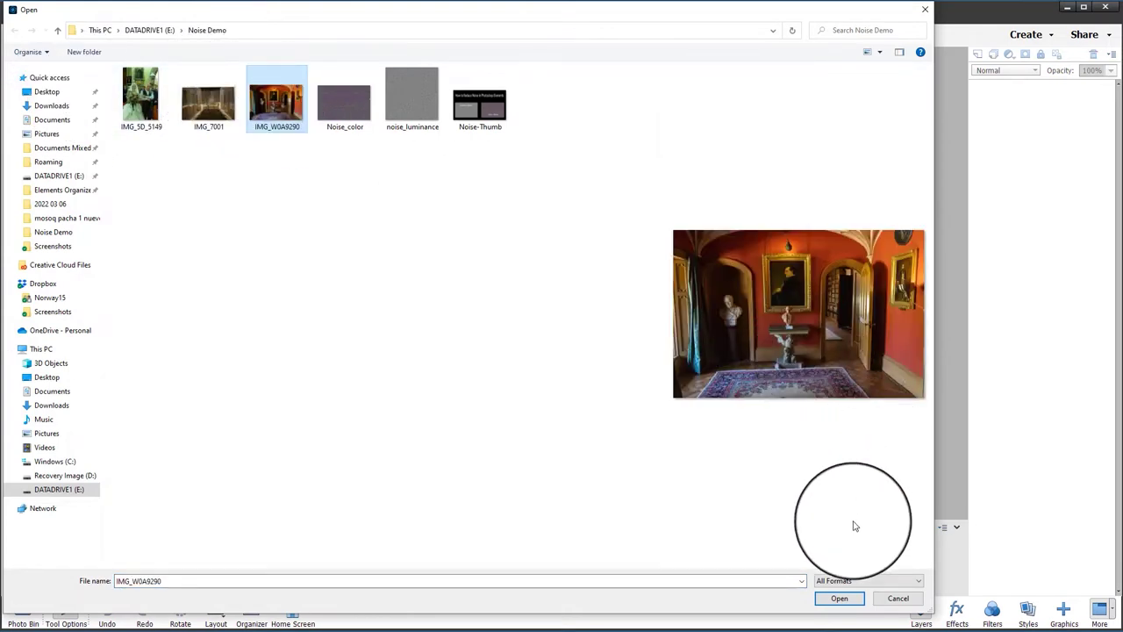
pyautogui.click(840, 599)
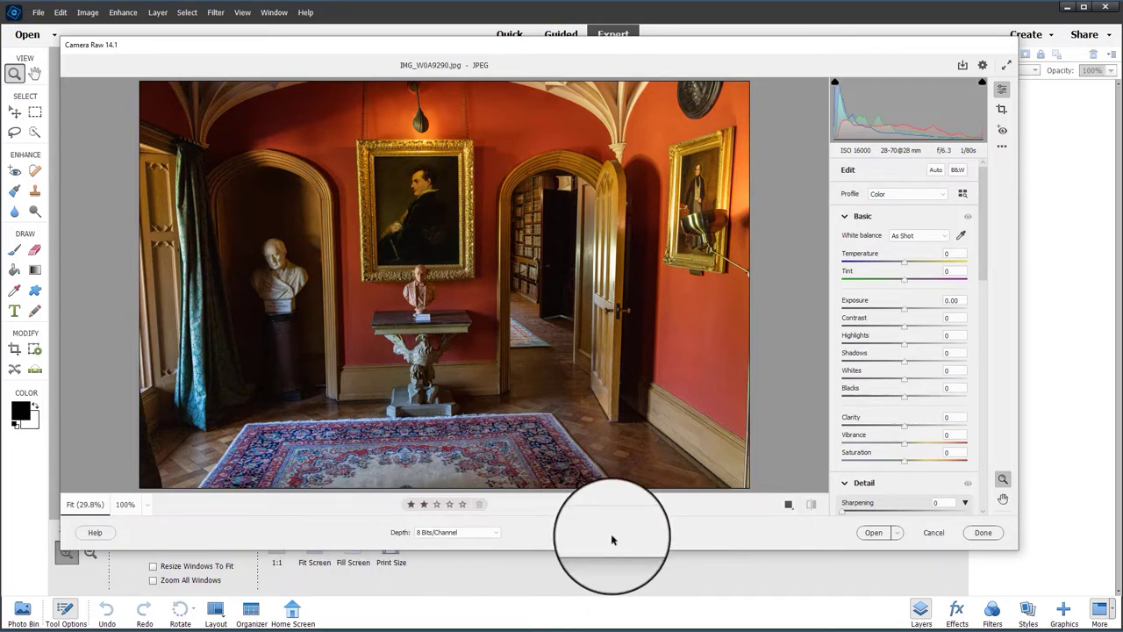
# Magnify the Camera Raw preview to 200% on the bust and apply Color Noise Reduction 4
pyautogui.click(131, 506)
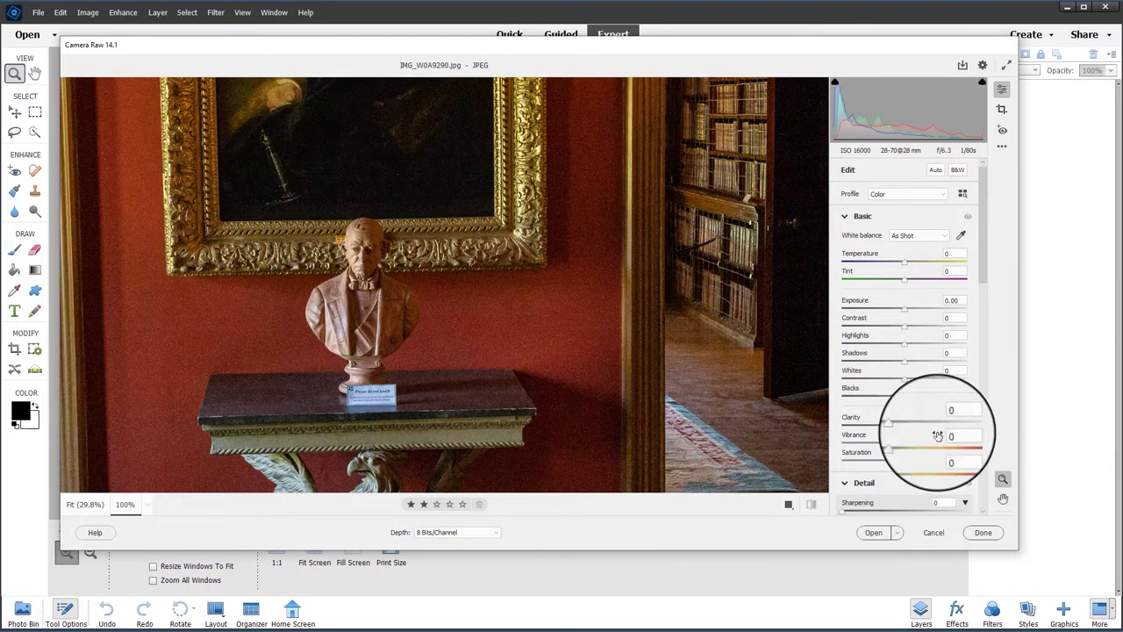
pyautogui.click(149, 507)
pyautogui.click(170, 399)
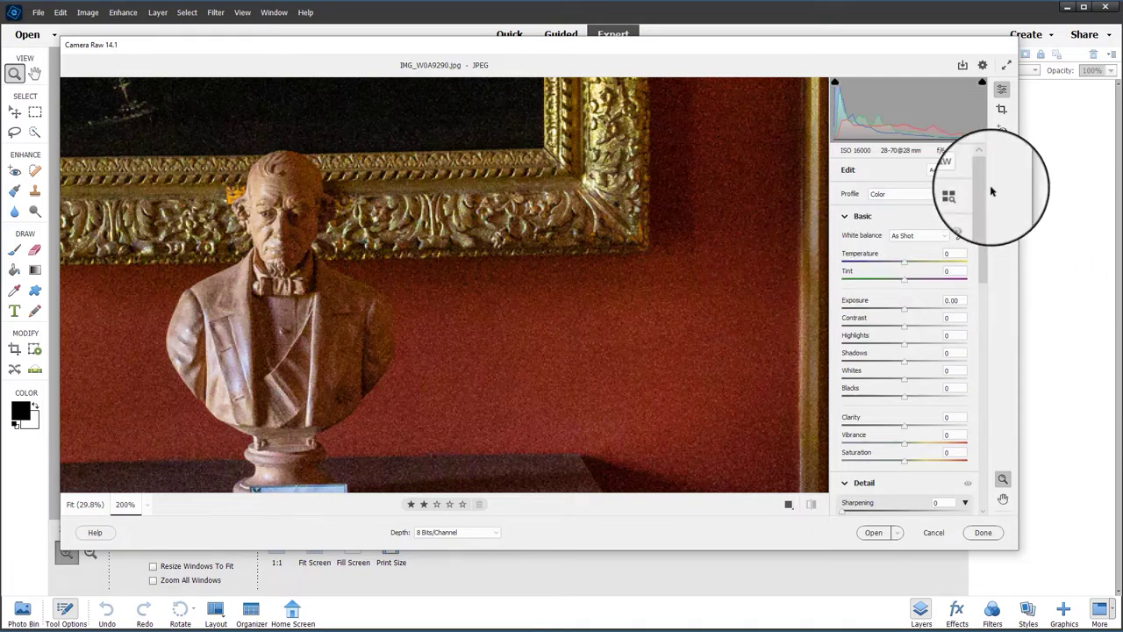
pyautogui.moveTo(982, 183); pyautogui.dragTo(977, 280)
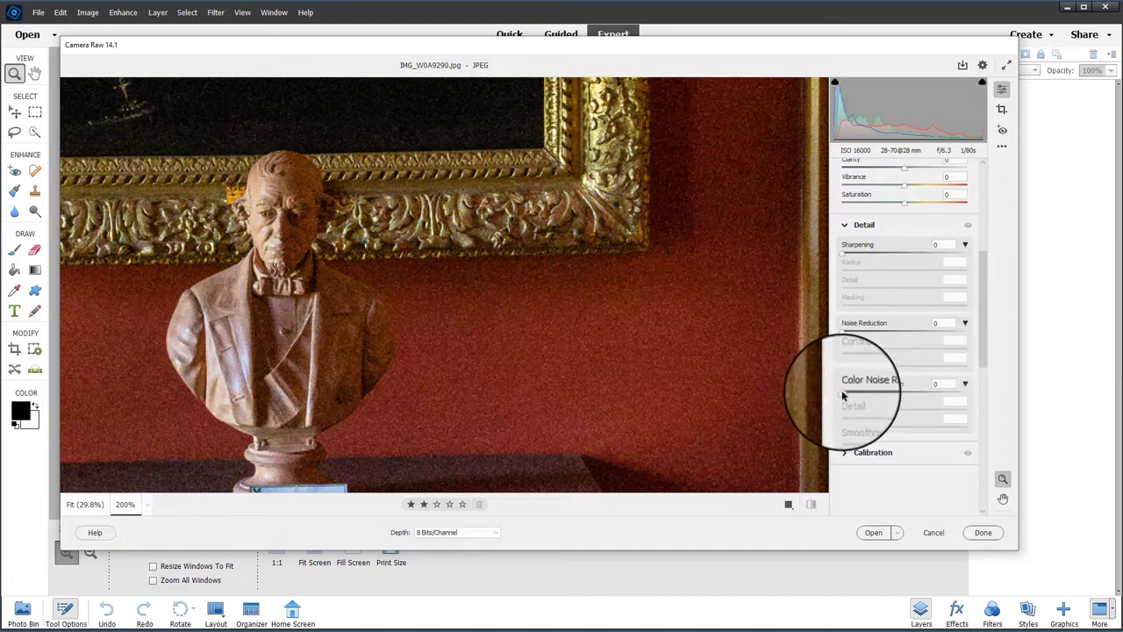
pyautogui.moveTo(841, 396); pyautogui.dragTo(846, 397)
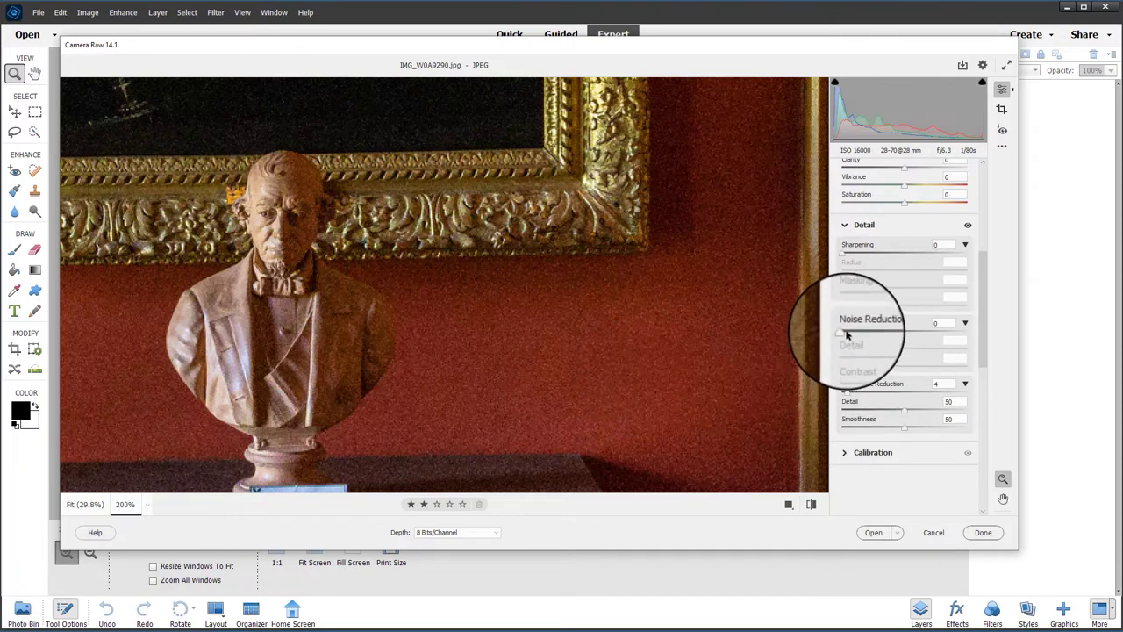
# Set Noise Reduction to 52 with Detail 23, and raise Sharpening to 4
pyautogui.moveTo(843, 334); pyautogui.dragTo(856, 341)
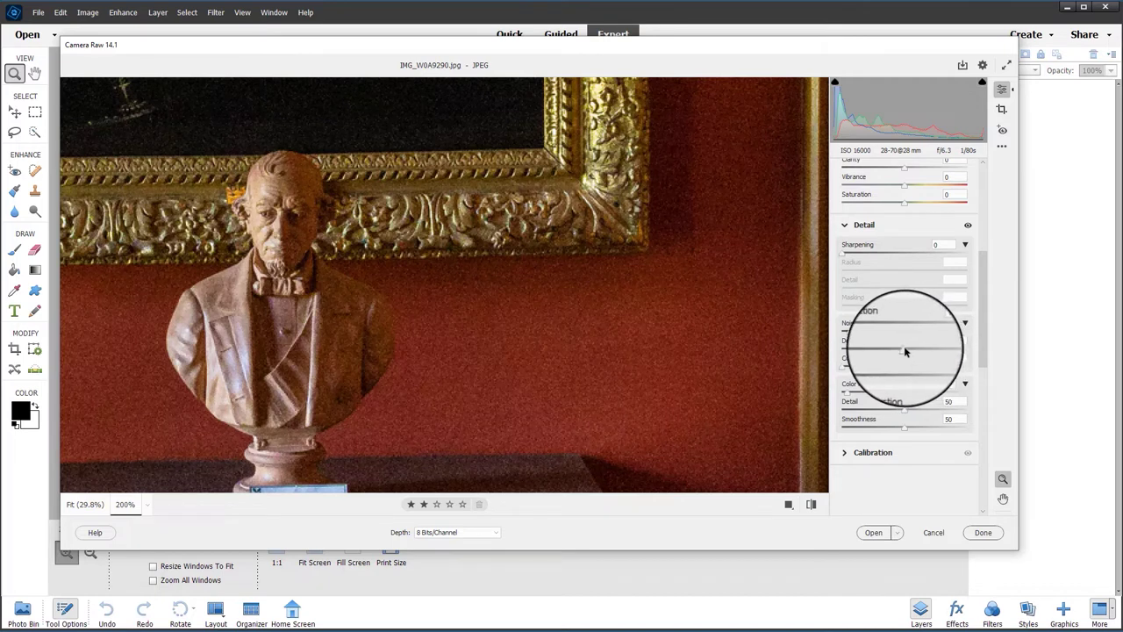
pyautogui.moveTo(904, 346); pyautogui.dragTo(800, 344)
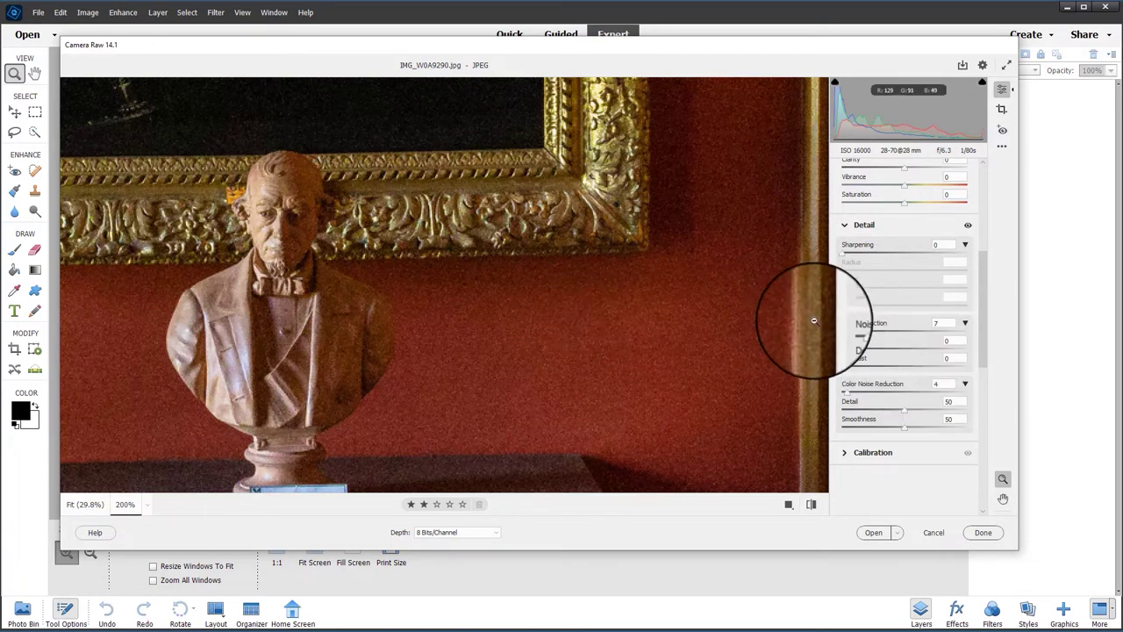
pyautogui.moveTo(849, 337); pyautogui.dragTo(907, 334)
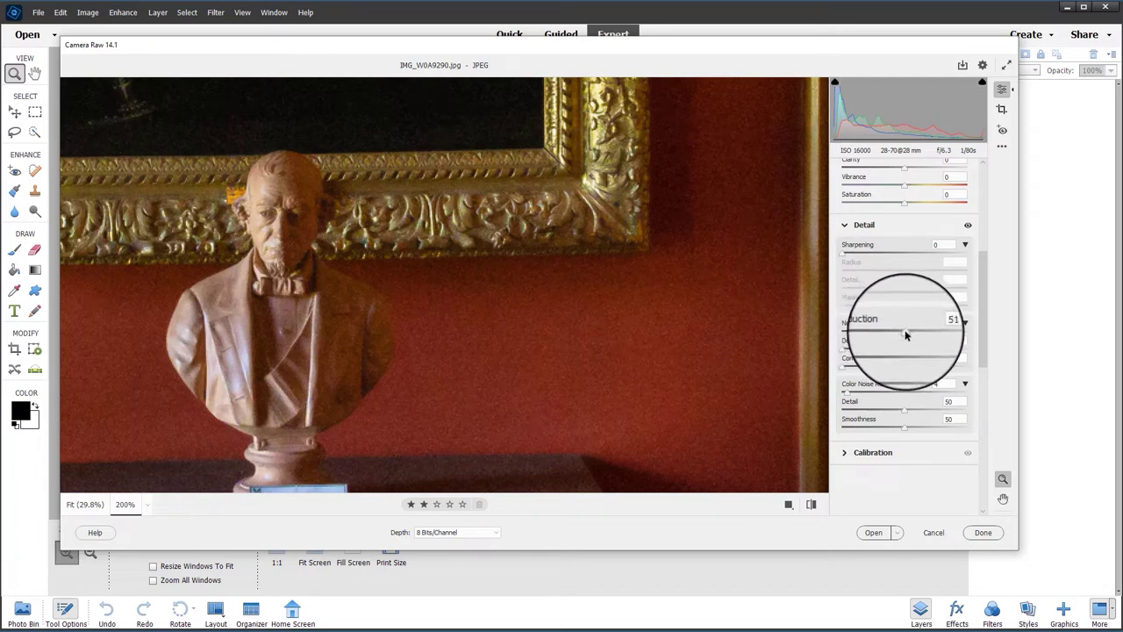
pyautogui.moveTo(907, 334); pyautogui.dragTo(907, 332)
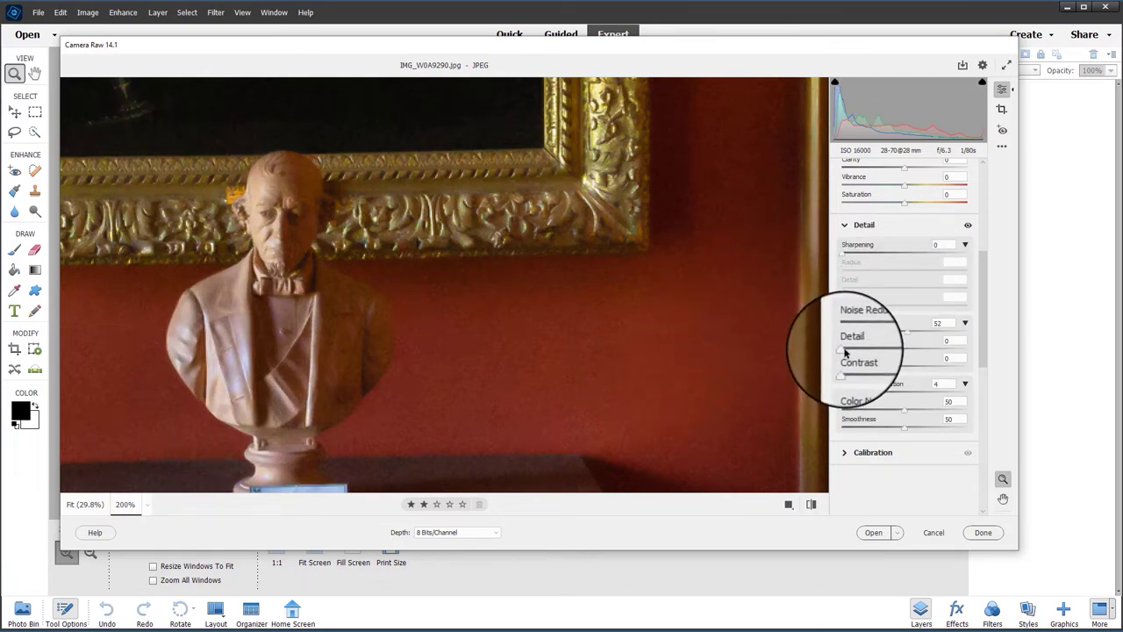
pyautogui.moveTo(845, 352); pyautogui.dragTo(872, 352)
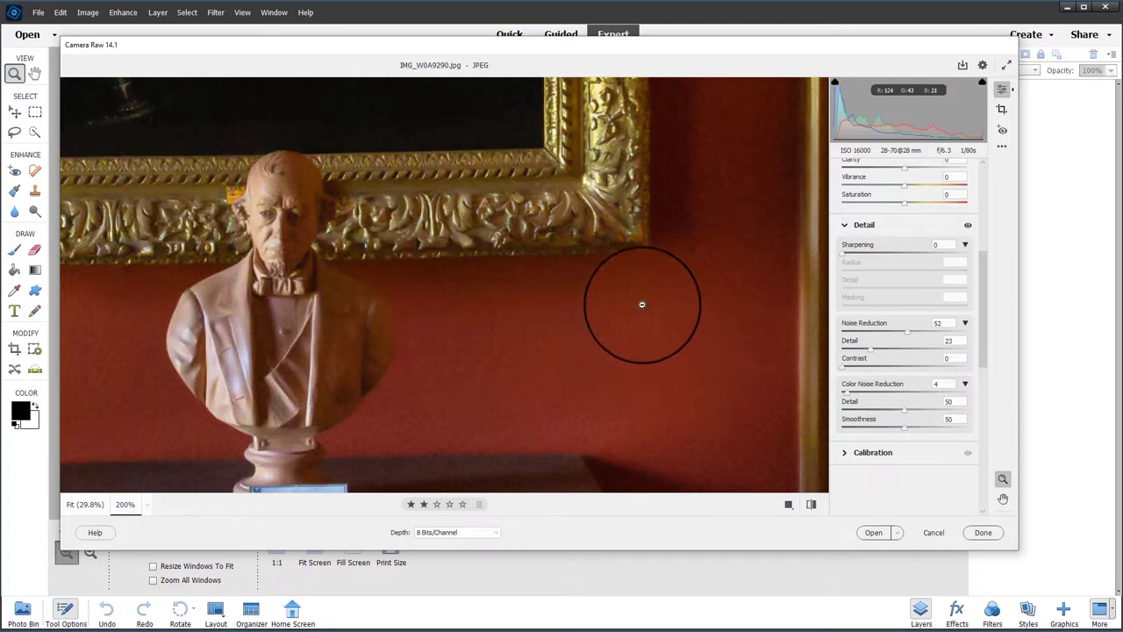
pyautogui.click(845, 253)
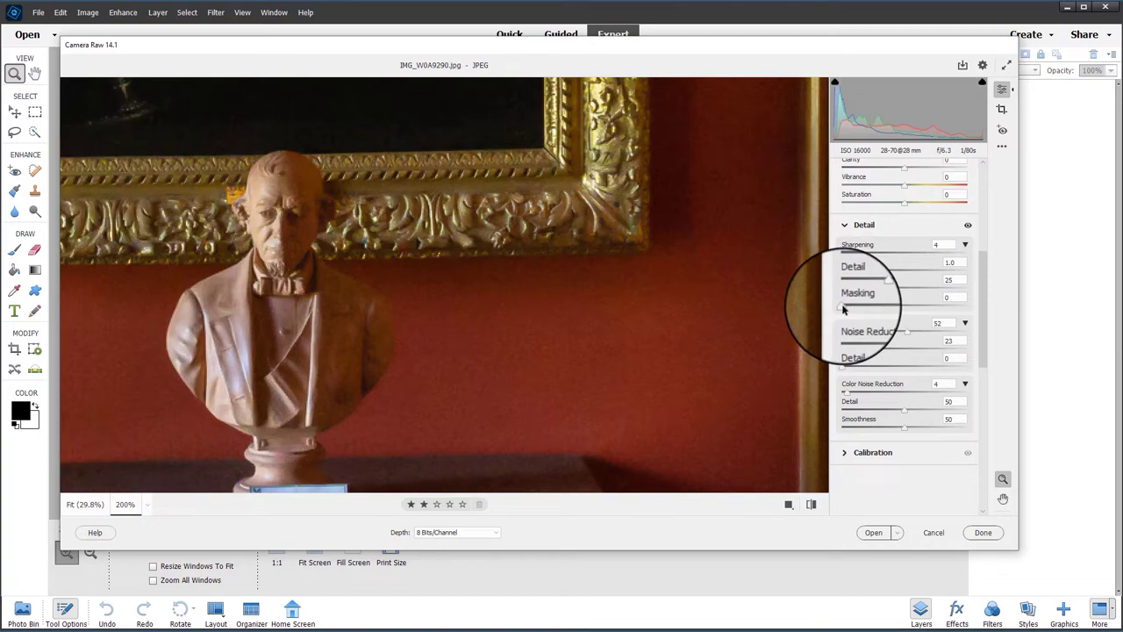
# Raise Sharpening to 93 and Masking to 64, previewing the edge mask with Alt
pyautogui.moveTo(842, 309); pyautogui.dragTo(923, 309)
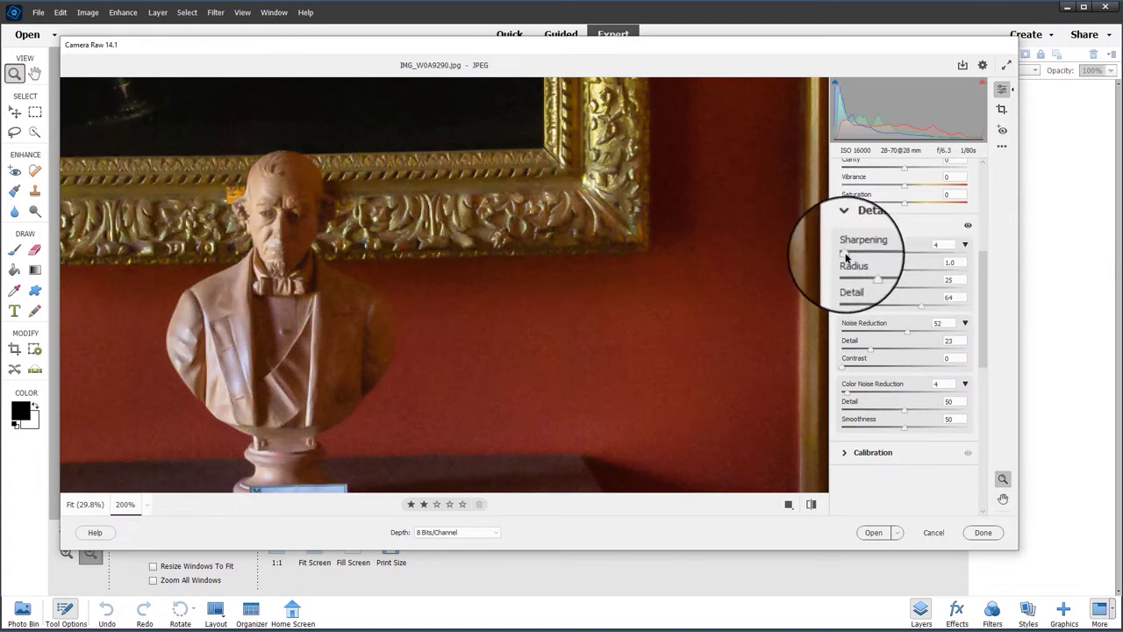
pyautogui.moveTo(846, 256); pyautogui.dragTo(873, 256)
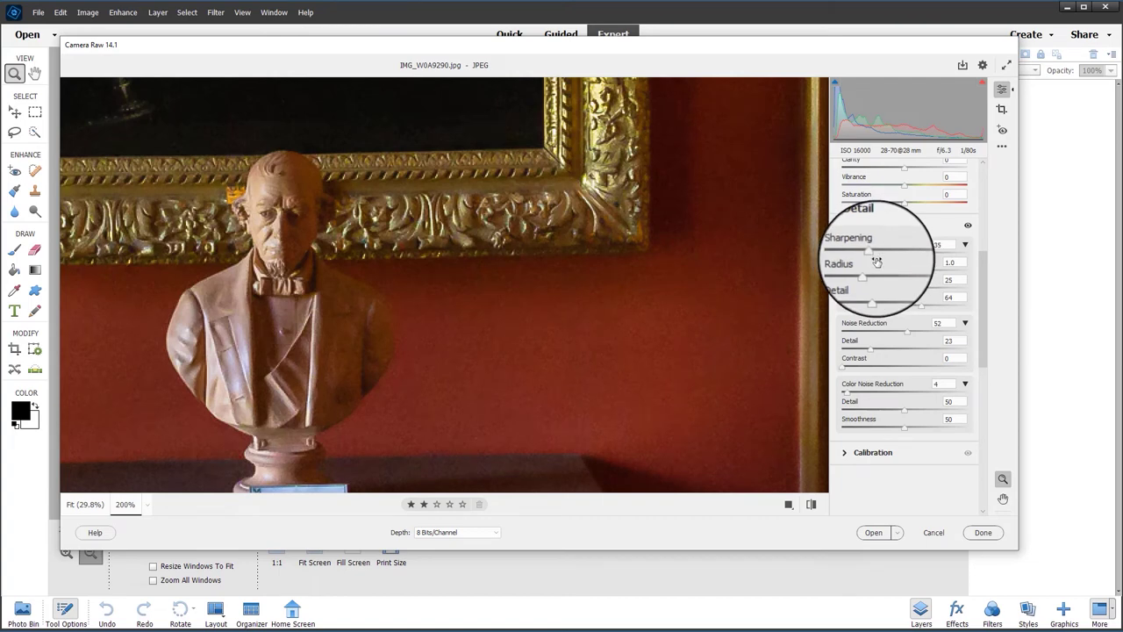
pyautogui.press('alt')
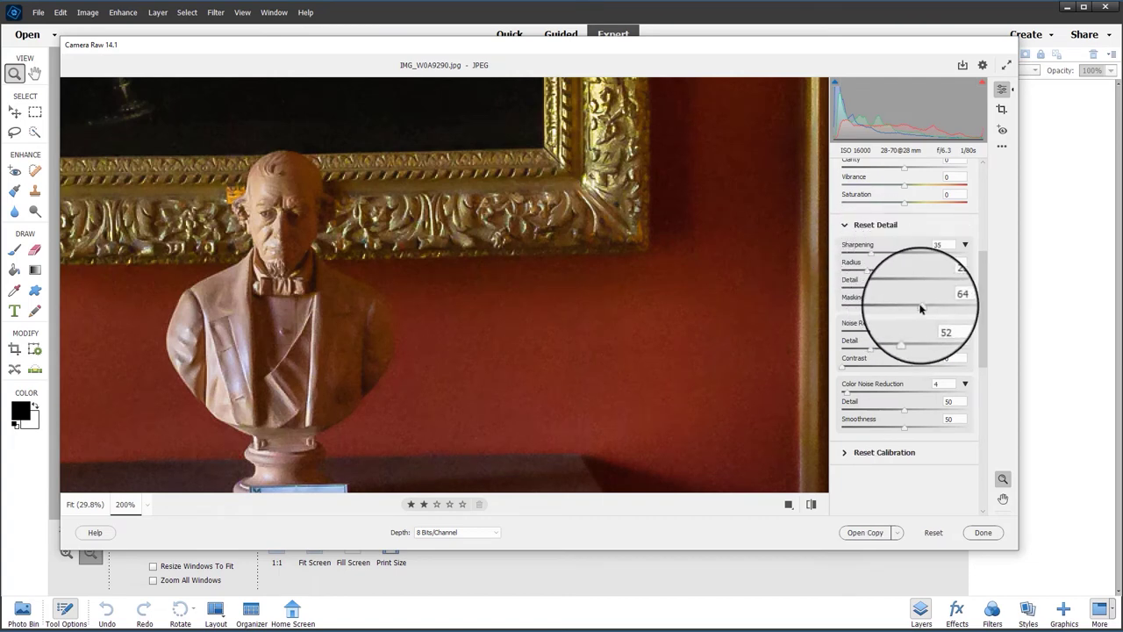
pyautogui.moveTo(919, 307); pyautogui.dragTo(923, 309)
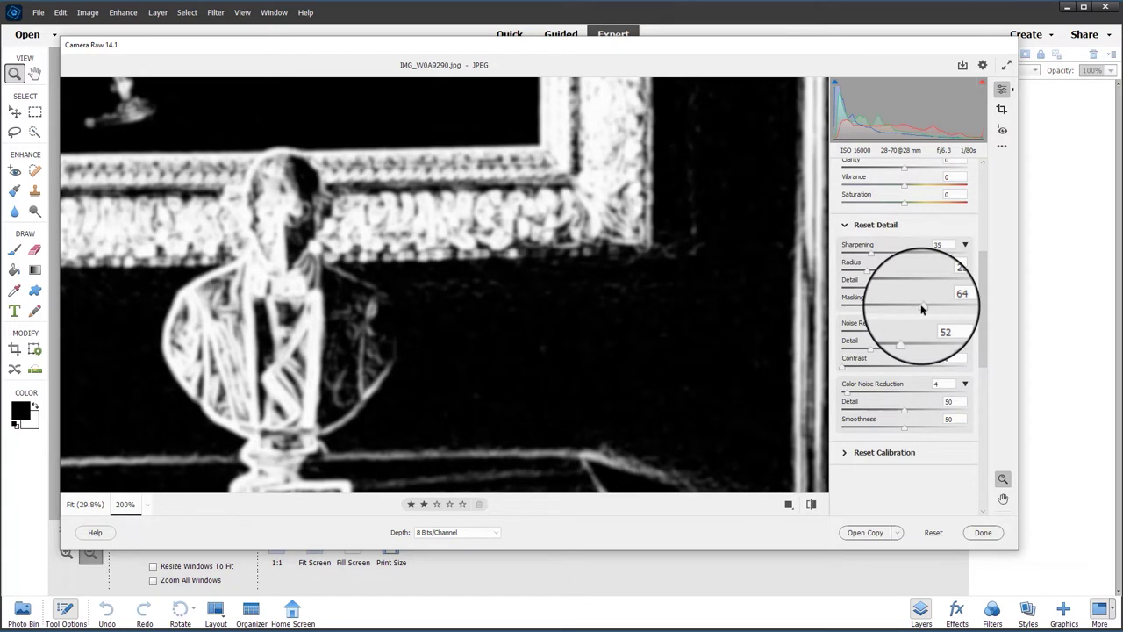
pyautogui.moveTo(922, 309); pyautogui.dragTo(923, 309)
pyautogui.moveTo(870, 252); pyautogui.dragTo(917, 253)
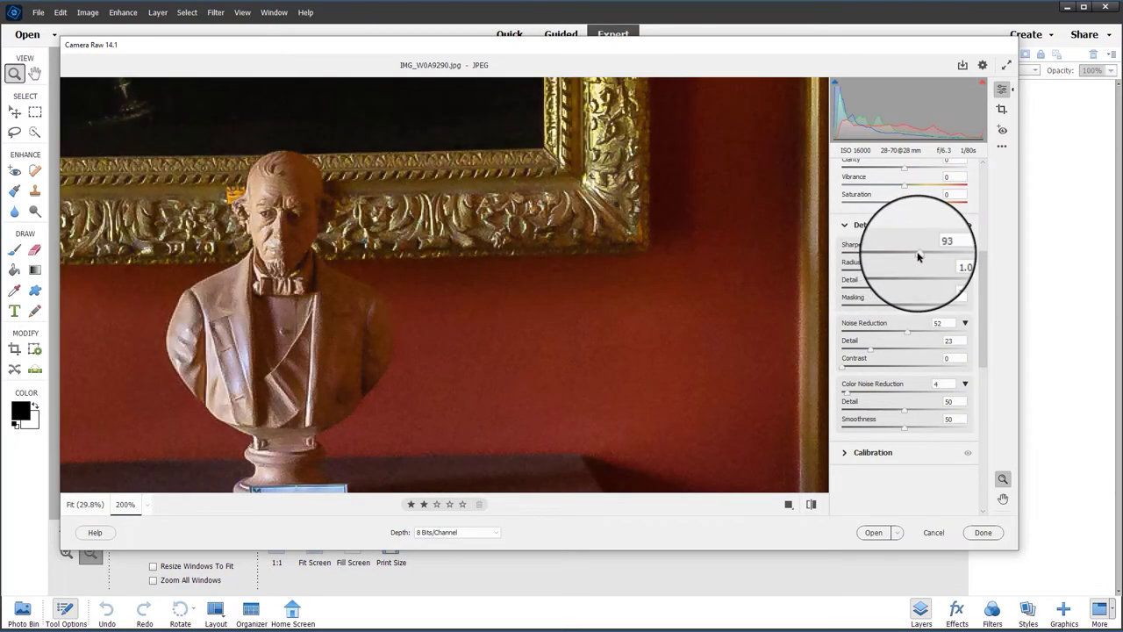
pyautogui.click(79, 505)
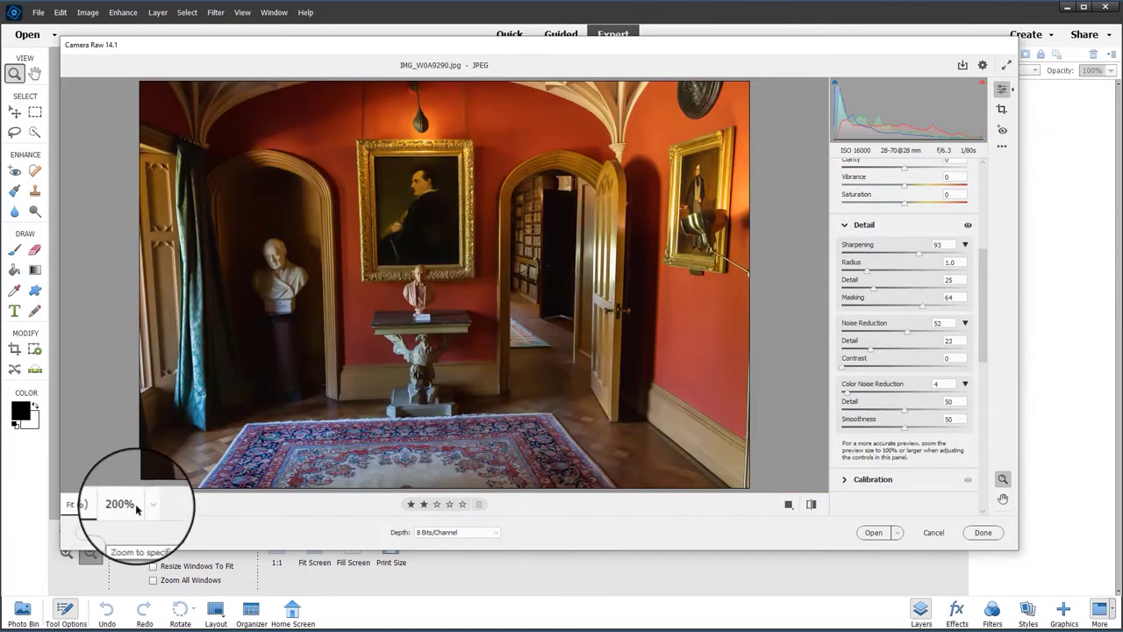
# Check the cleaned preview at 100%, then open the processed photo in the editor
pyautogui.click(136, 507)
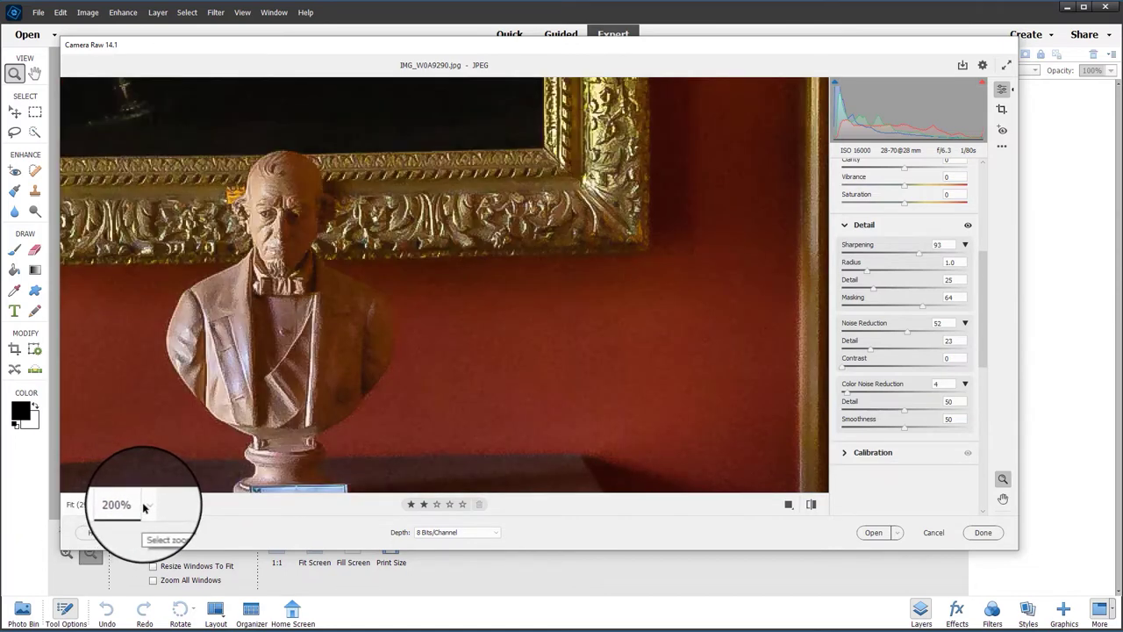
pyautogui.click(145, 506)
pyautogui.click(169, 383)
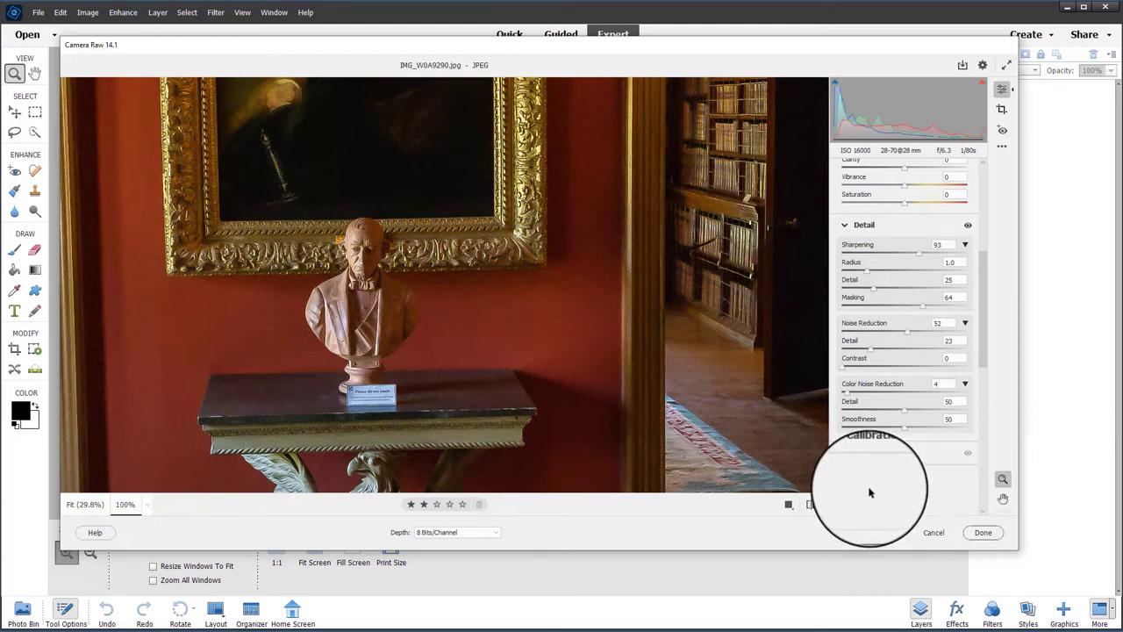
pyautogui.click(874, 532)
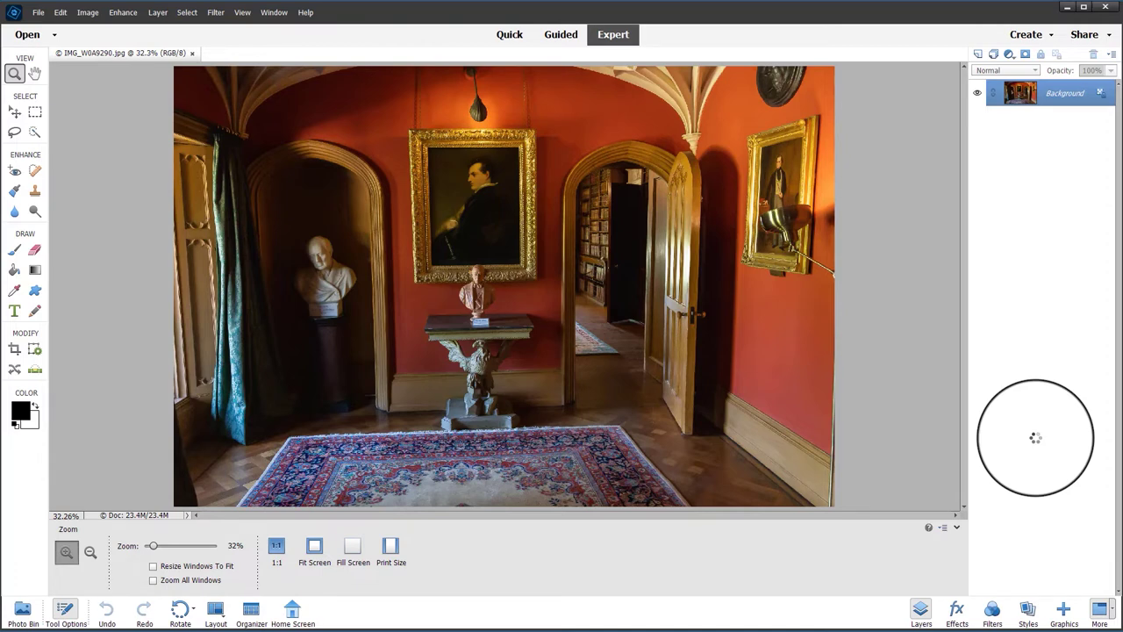
# Save the processed room photo as a new file with File > Save As and close it
pyautogui.click(39, 13)
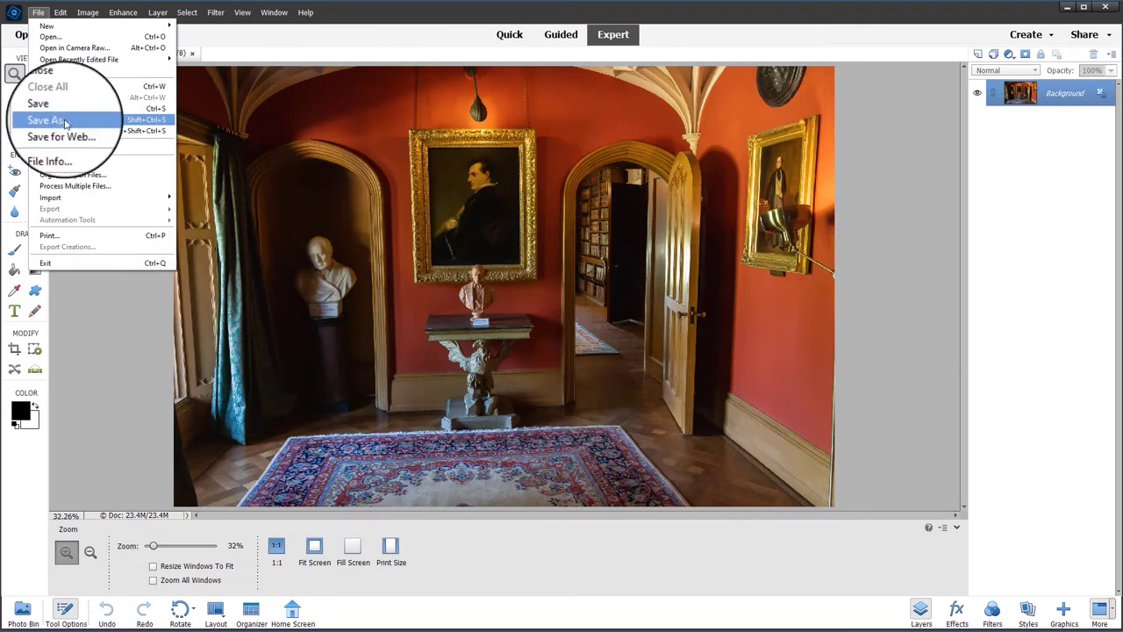
pyautogui.click(64, 121)
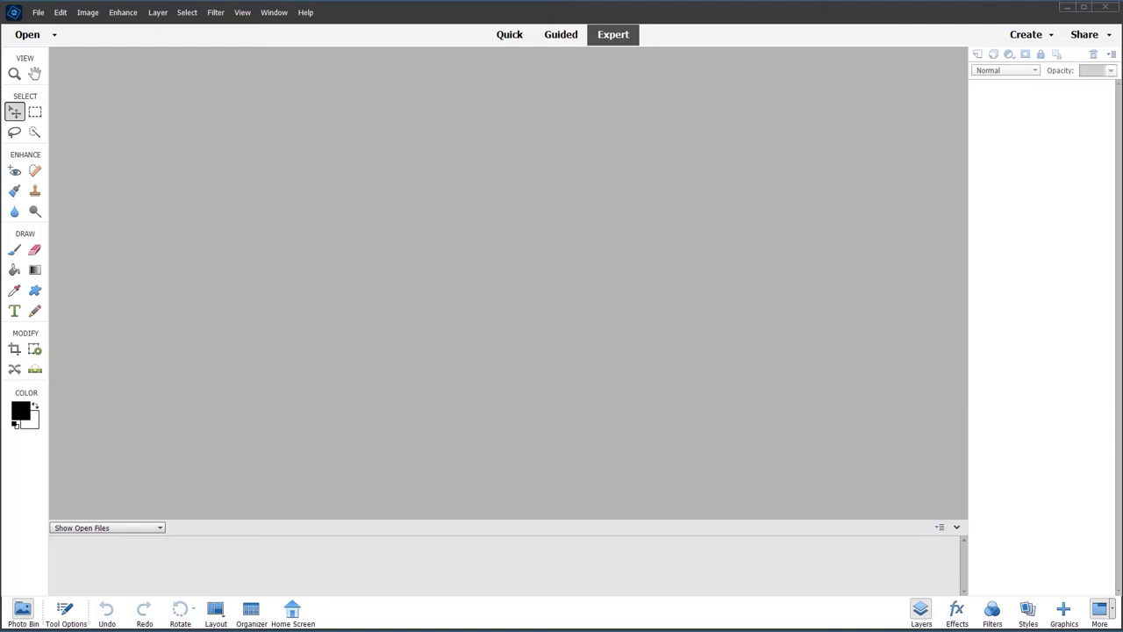
pyautogui.click(39, 12)
# Open the raw file IMG_7001.dng with File > Open in Camera Raw
pyautogui.moveTo(55, 17)
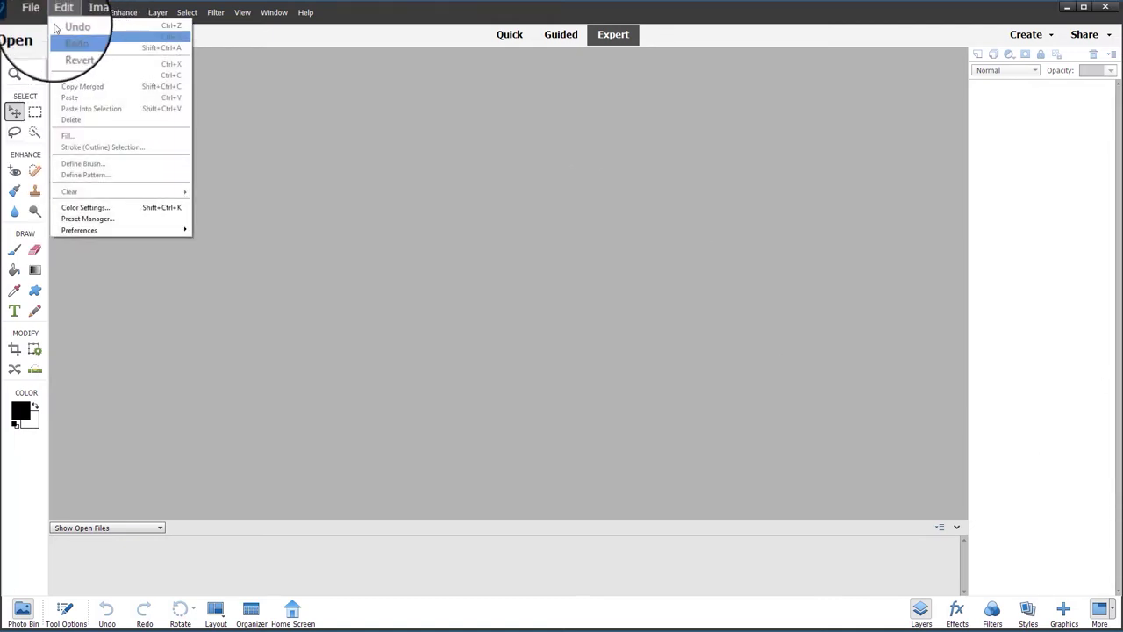
pyautogui.click(77, 50)
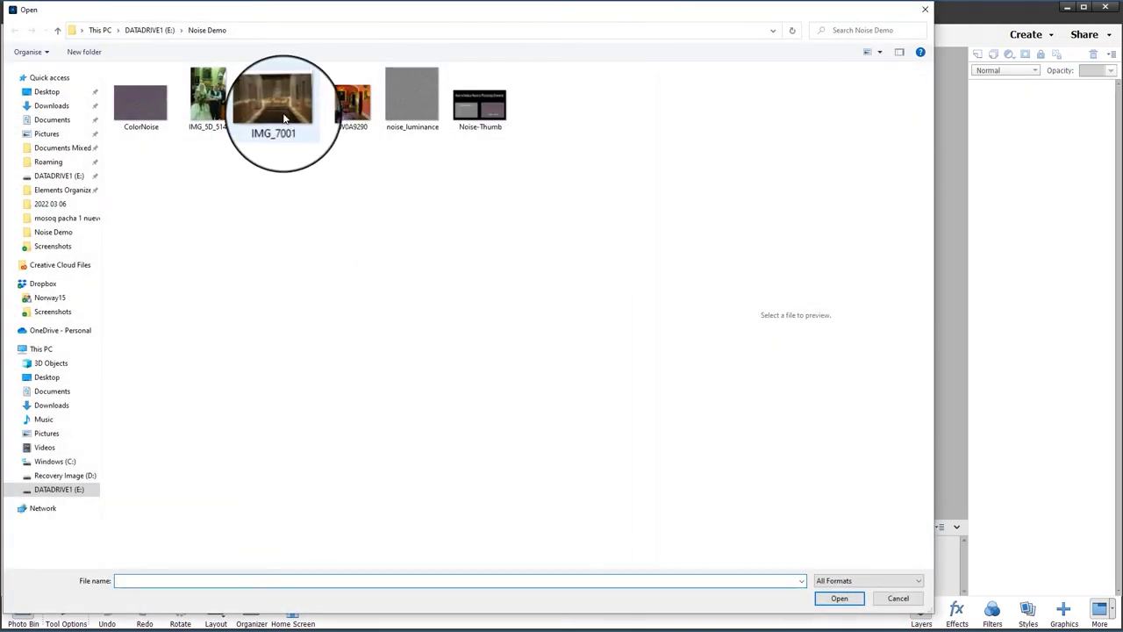
pyautogui.click(283, 119)
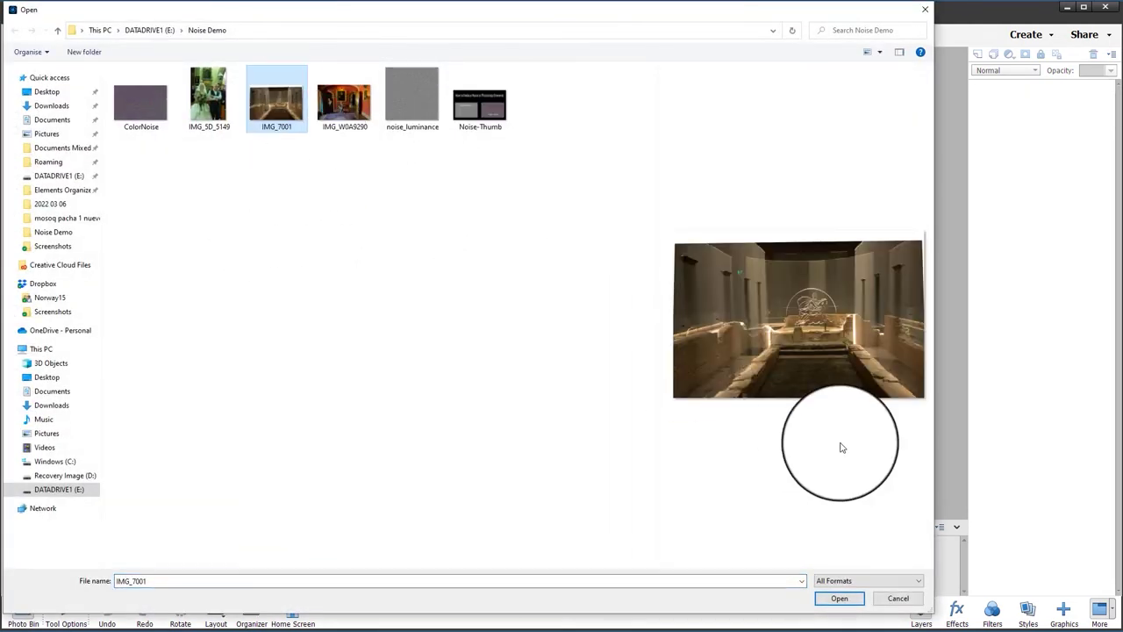
pyautogui.click(840, 601)
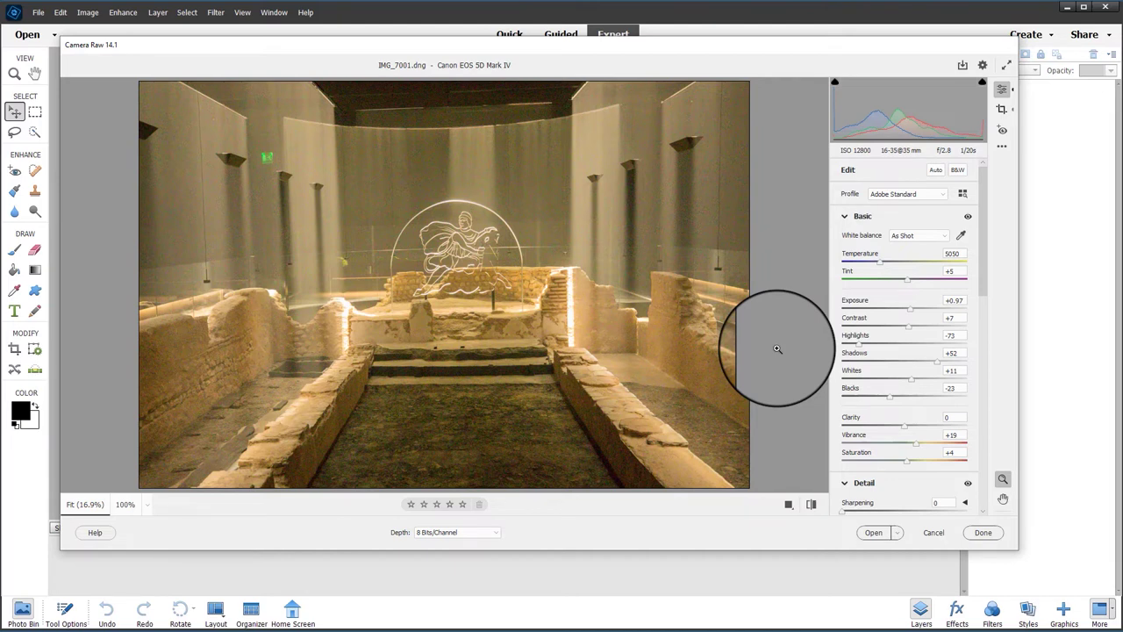
# Zoom the preview to 100% and expand the Sharpening, Noise Reduction and Color Noise Reduction settings
pyautogui.click(123, 505)
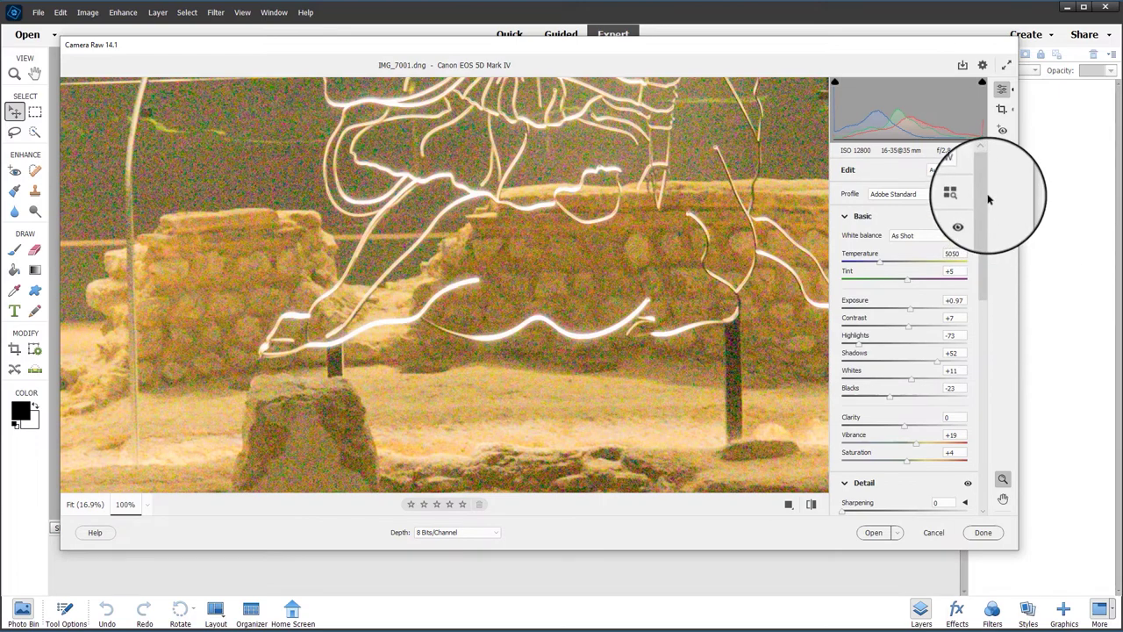
pyautogui.moveTo(983, 190); pyautogui.dragTo(983, 259)
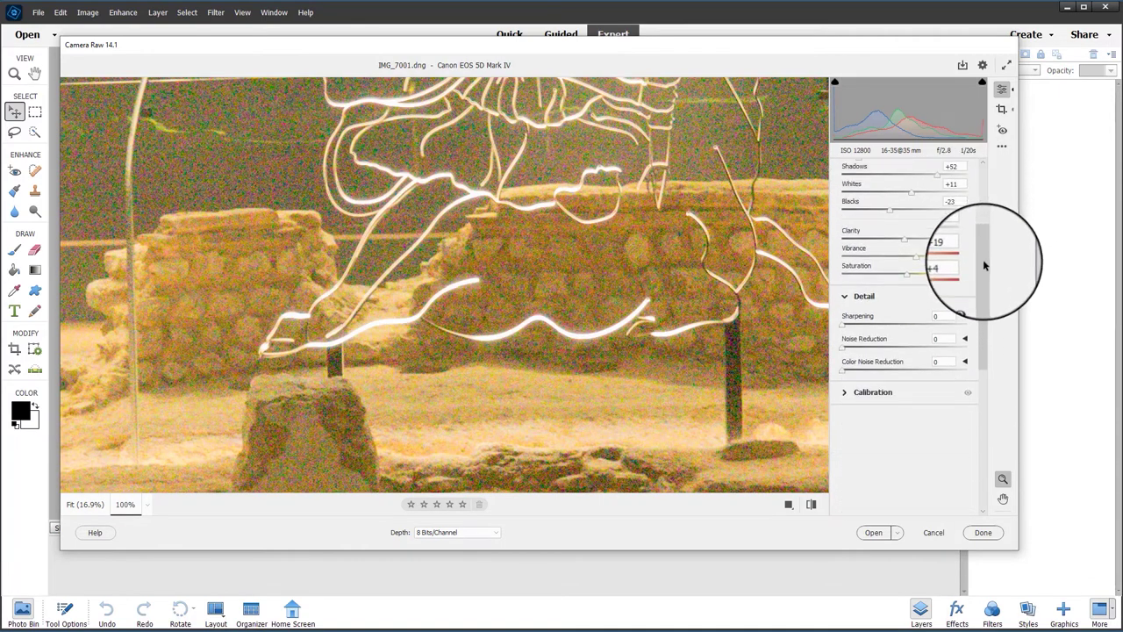
pyautogui.click(963, 316)
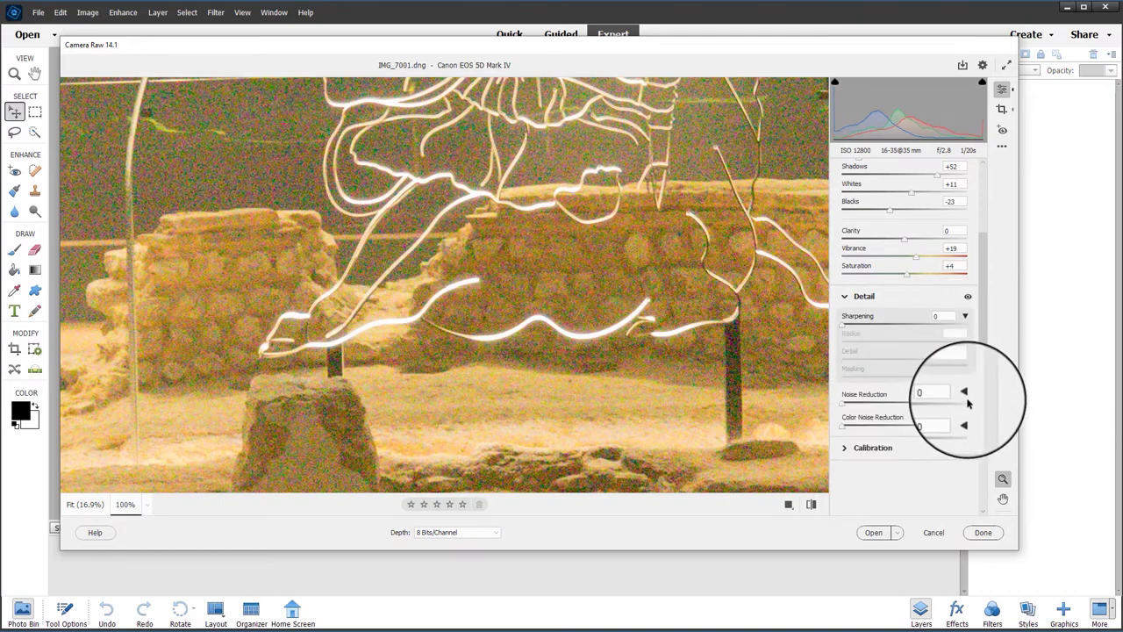
pyautogui.click(963, 392)
pyautogui.click(965, 455)
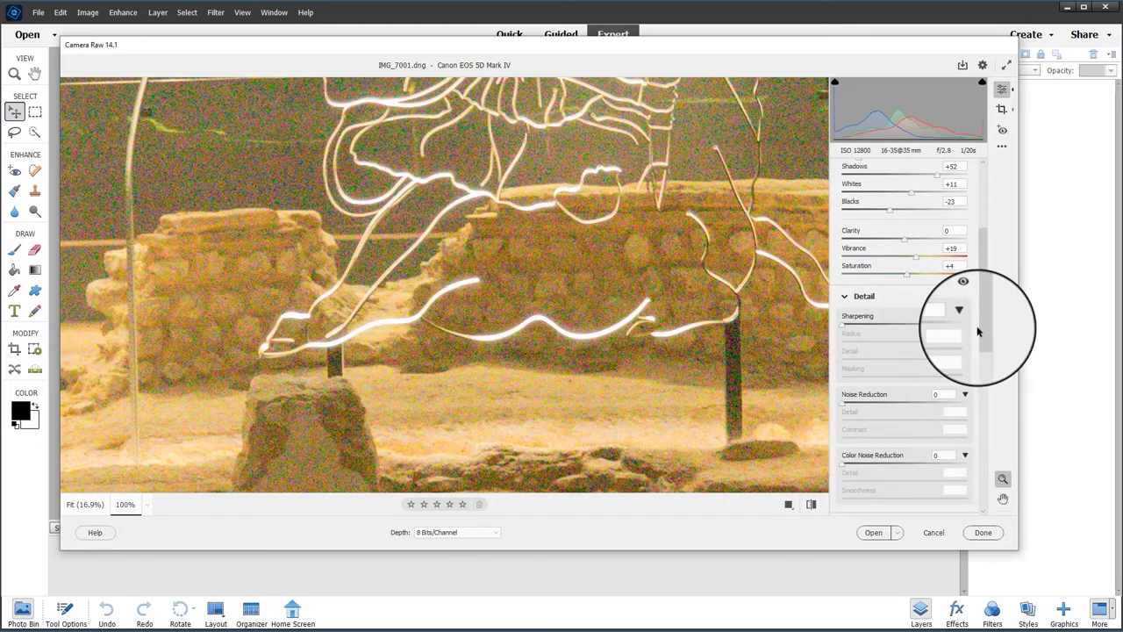
pyautogui.scroll(-1, 986, 333)
pyautogui.scroll(-1, 985, 334)
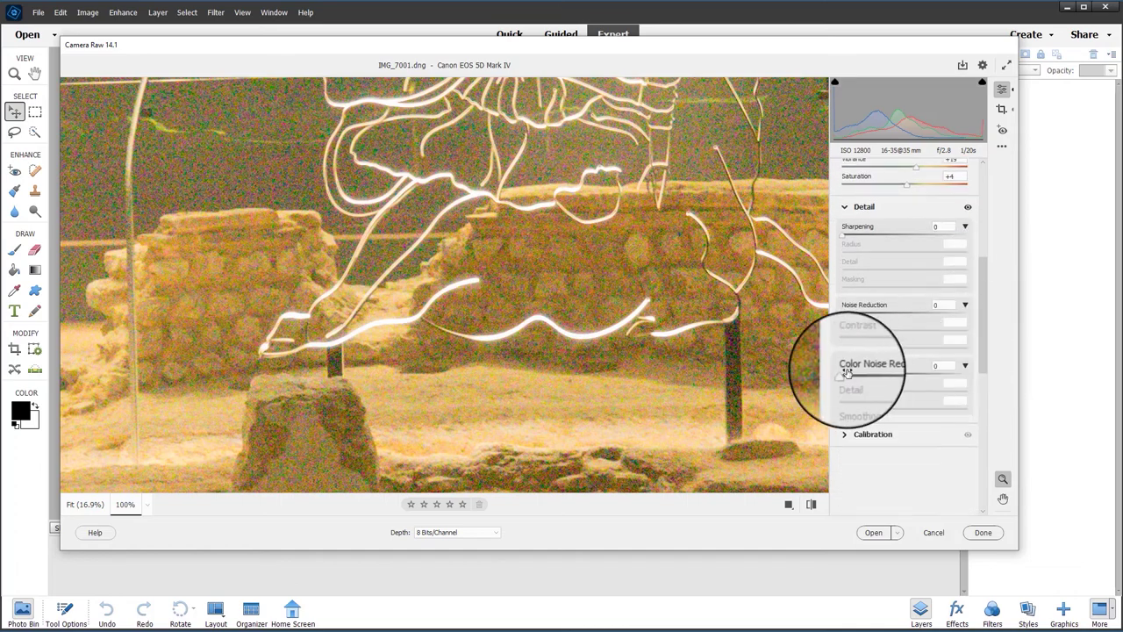
# Set Color Noise Reduction to 23, its Detail to 0 and Smoothness to 2
pyautogui.moveTo(842, 375); pyautogui.dragTo(860, 375)
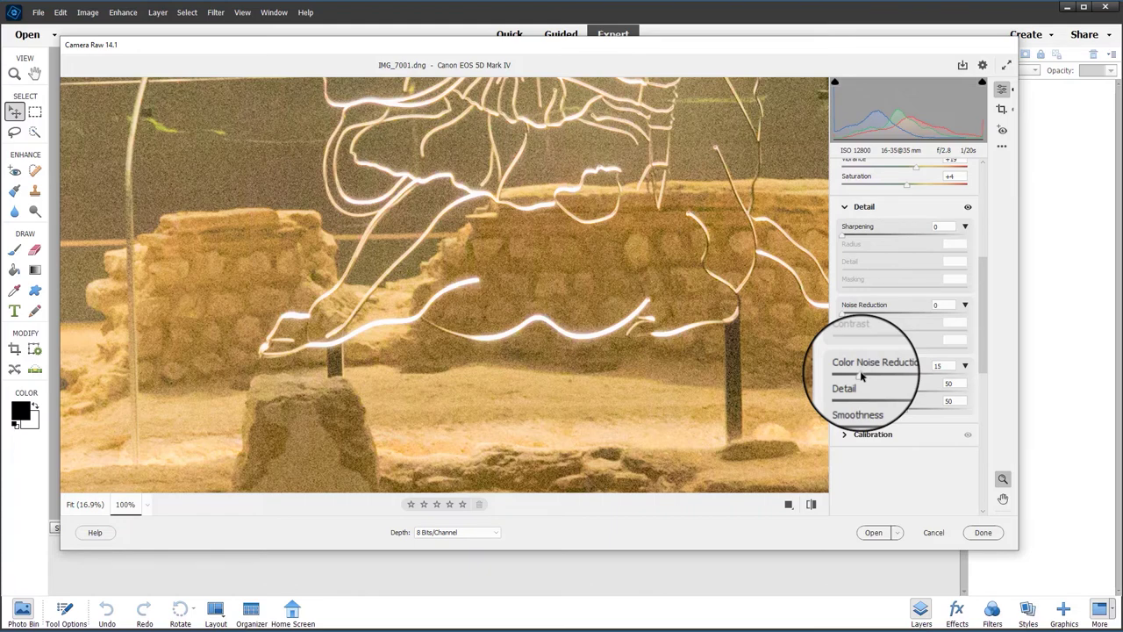
pyautogui.moveTo(861, 375); pyautogui.dragTo(876, 375)
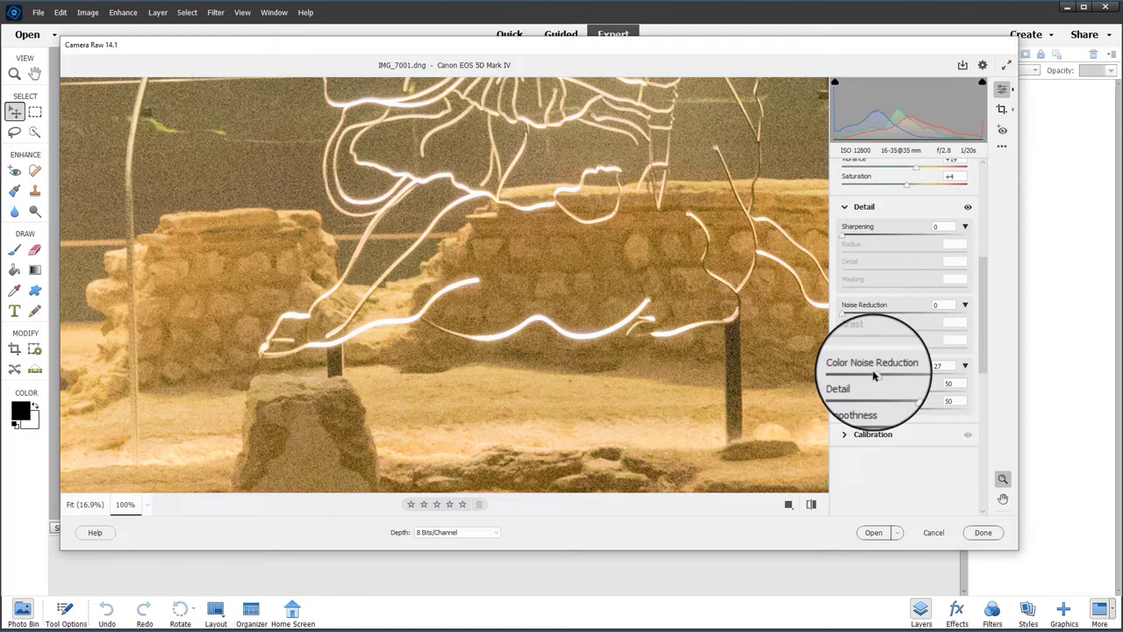
pyautogui.moveTo(904, 392); pyautogui.dragTo(822, 391)
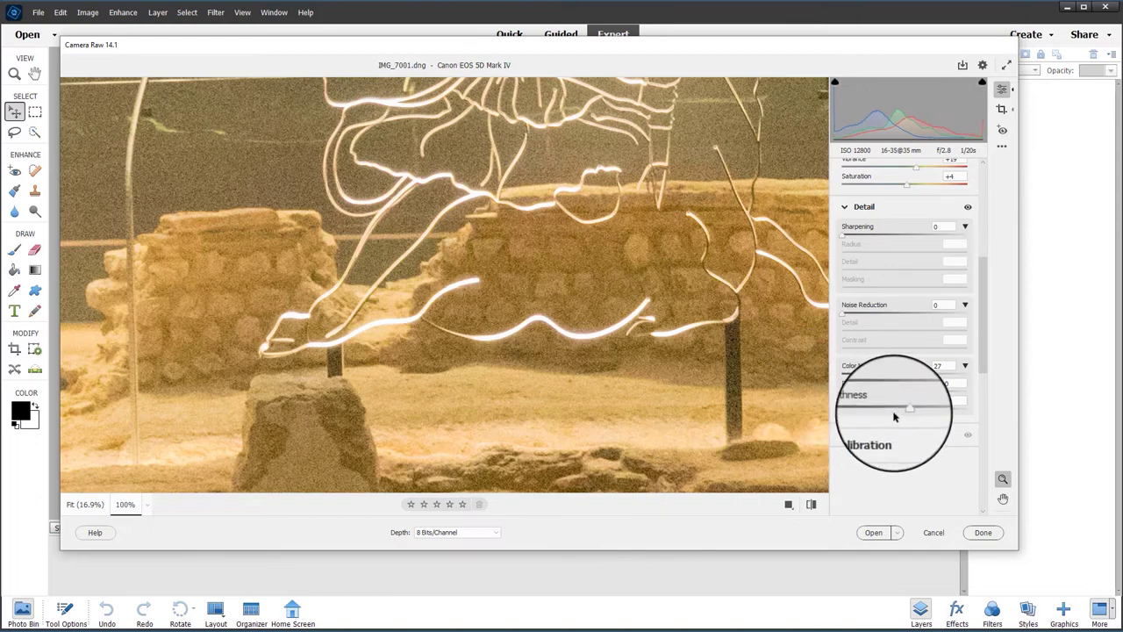
pyautogui.moveTo(904, 412); pyautogui.dragTo(842, 410)
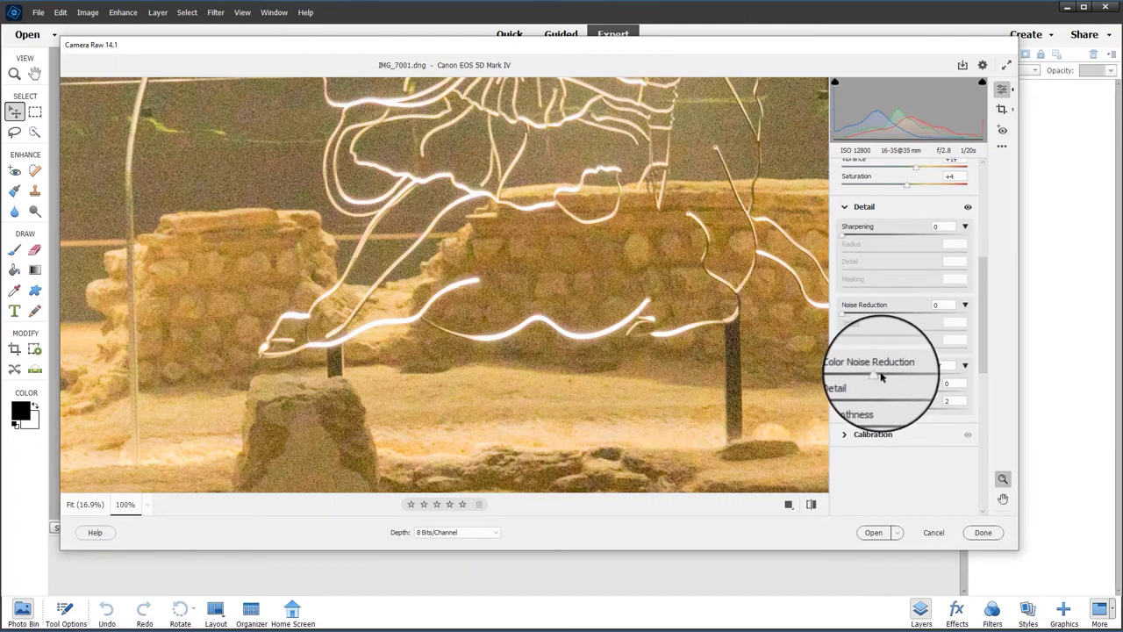
pyautogui.moveTo(878, 375)
pyautogui.mouseDown()
pyautogui.moveTo(849, 375)
pyautogui.moveTo(872, 375)
pyautogui.mouseUp()
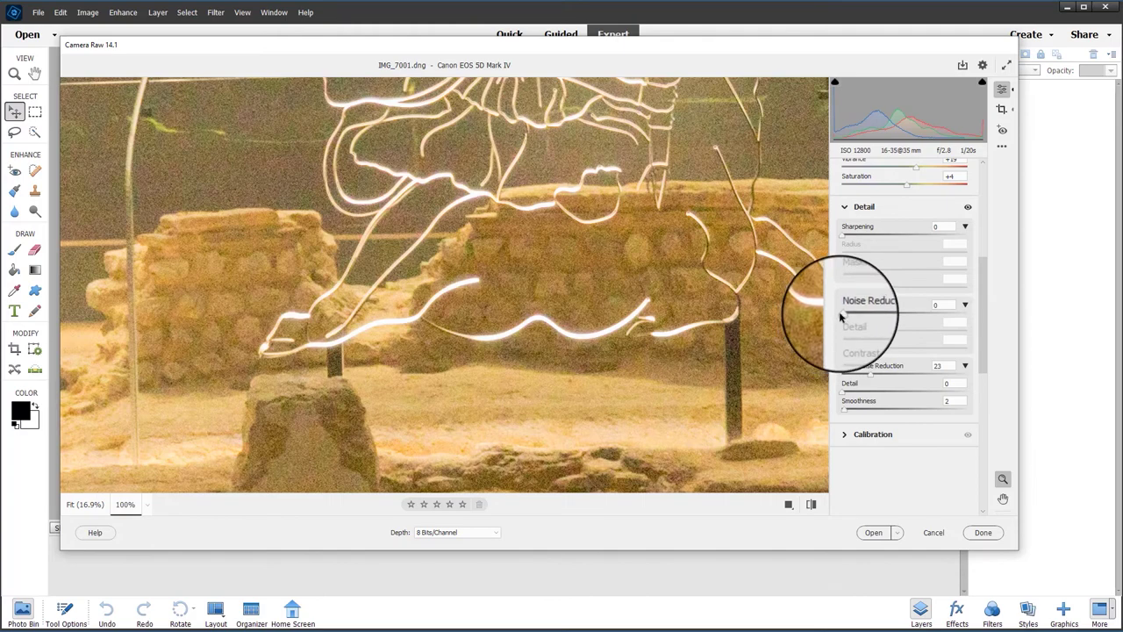
# Set luminance Noise Reduction to 39 with Detail back at 50, and nudge Sharpening up to 4
pyautogui.moveTo(842, 316); pyautogui.dragTo(886, 313)
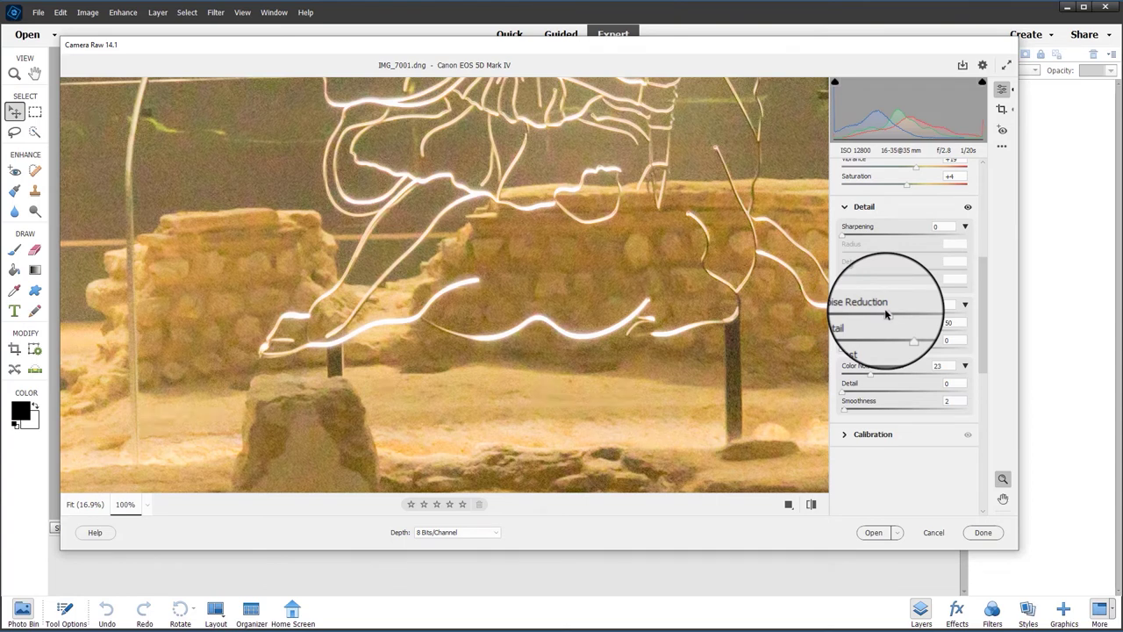
pyautogui.moveTo(887, 314); pyautogui.dragTo(890, 313)
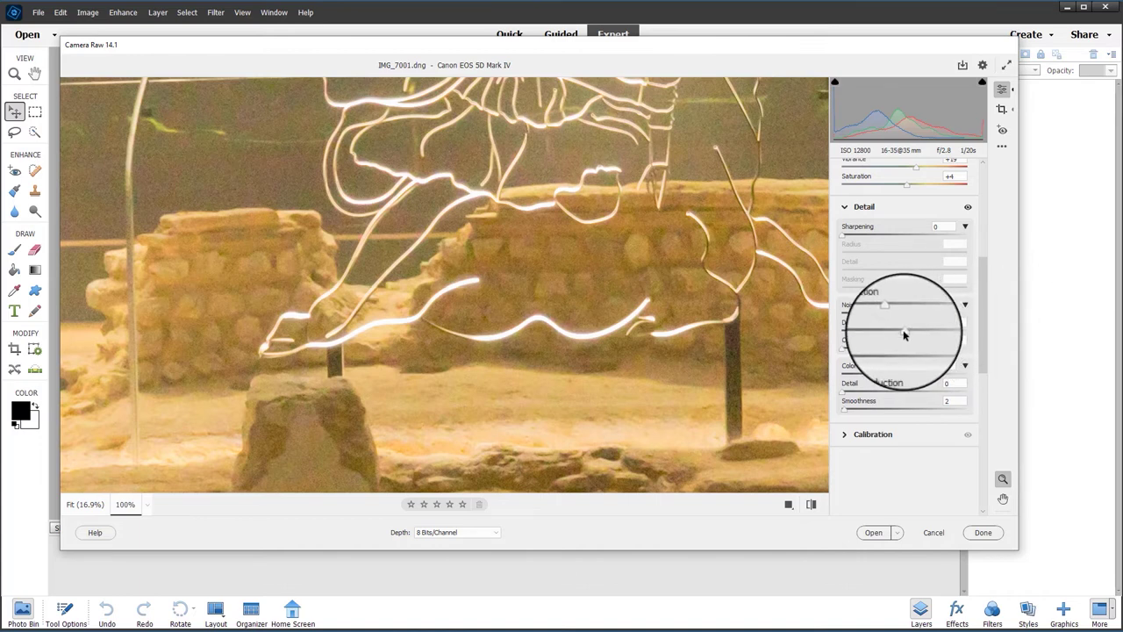
pyautogui.moveTo(904, 333); pyautogui.dragTo(935, 330)
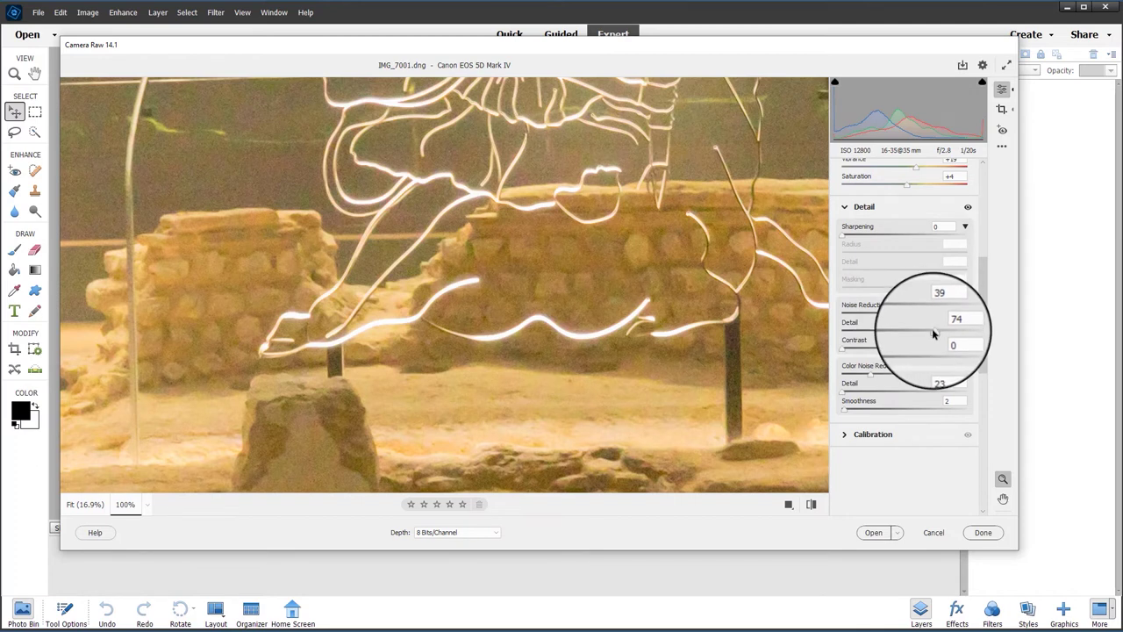
pyautogui.moveTo(931, 328); pyautogui.dragTo(905, 333)
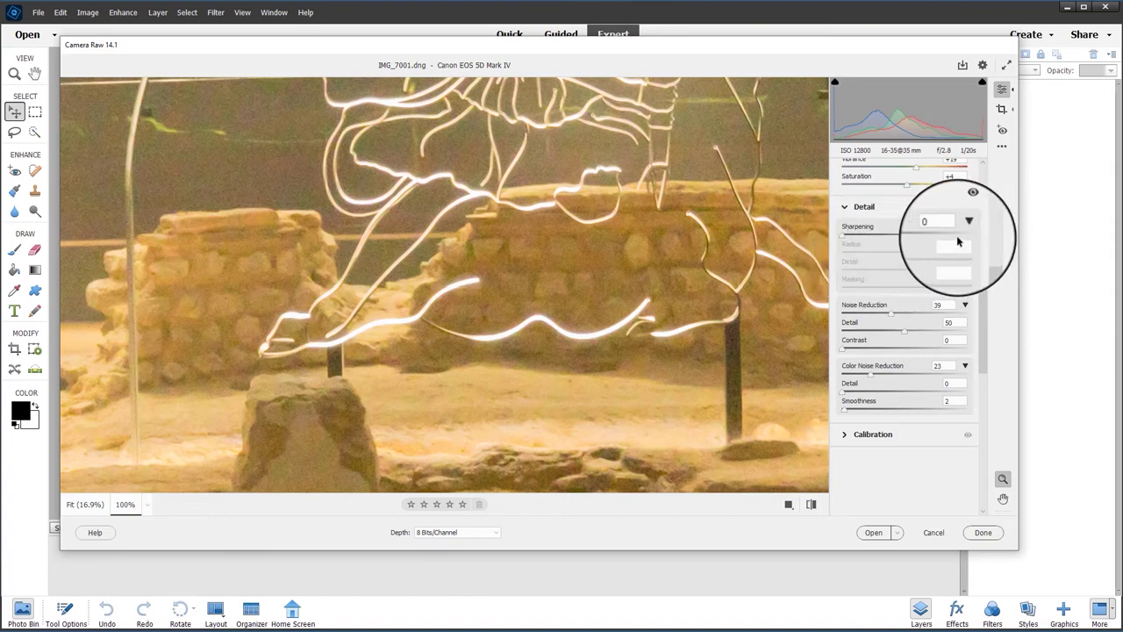
pyautogui.moveTo(844, 238); pyautogui.dragTo(847, 238)
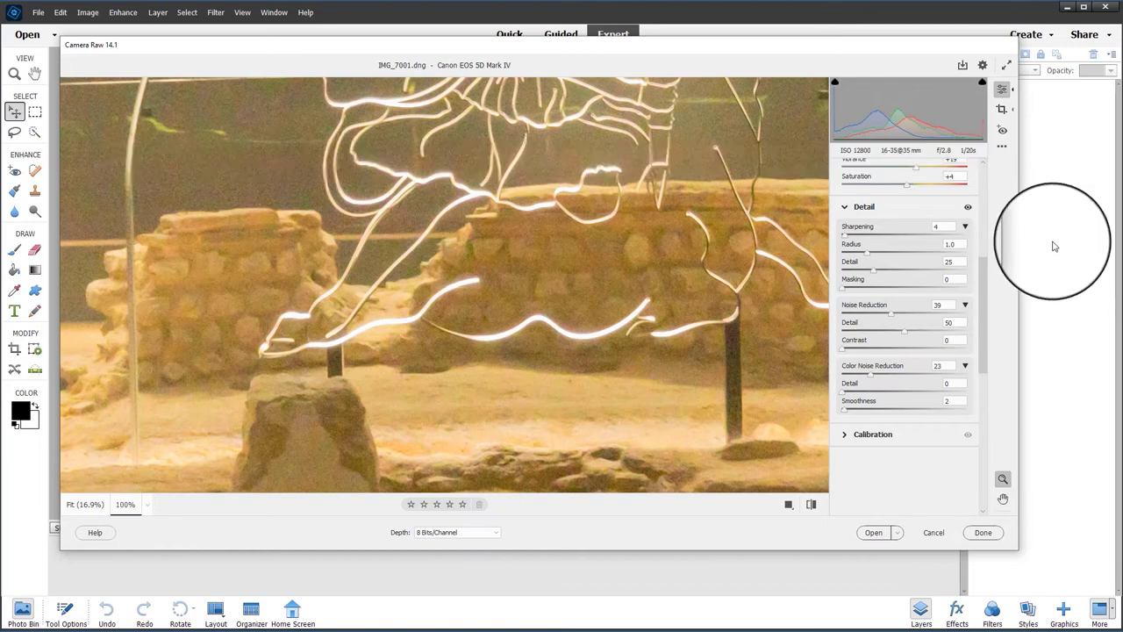
# Alt-drag sharpening Masking to 86 while previewing the mask, then fit the whole photo in view
pyautogui.press('alt')
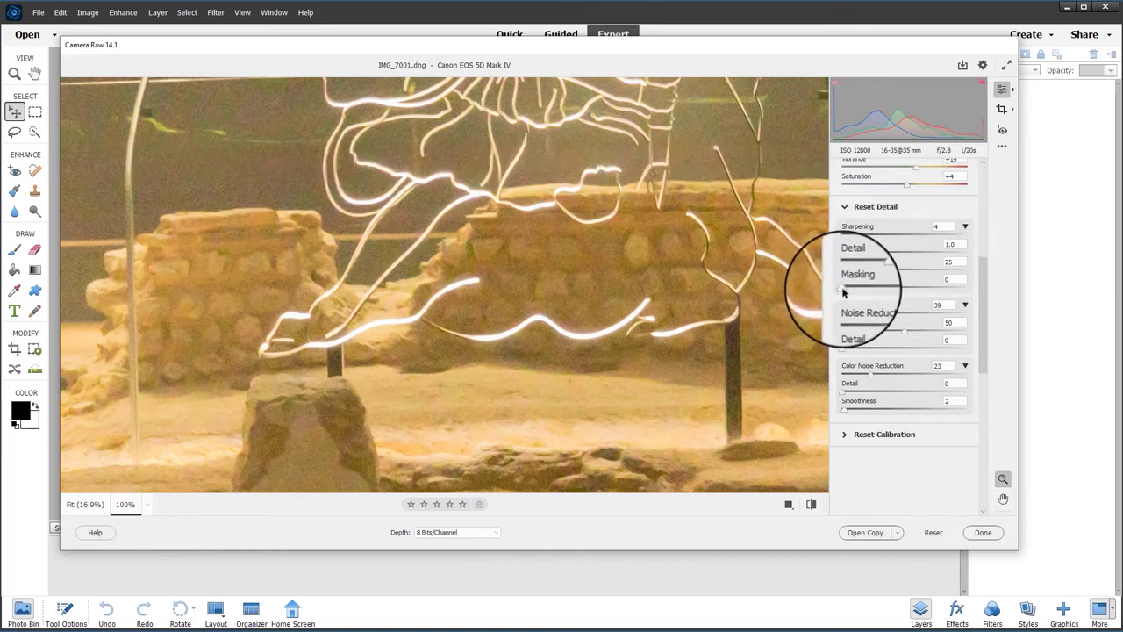
pyautogui.moveTo(842, 292); pyautogui.dragTo(972, 293)
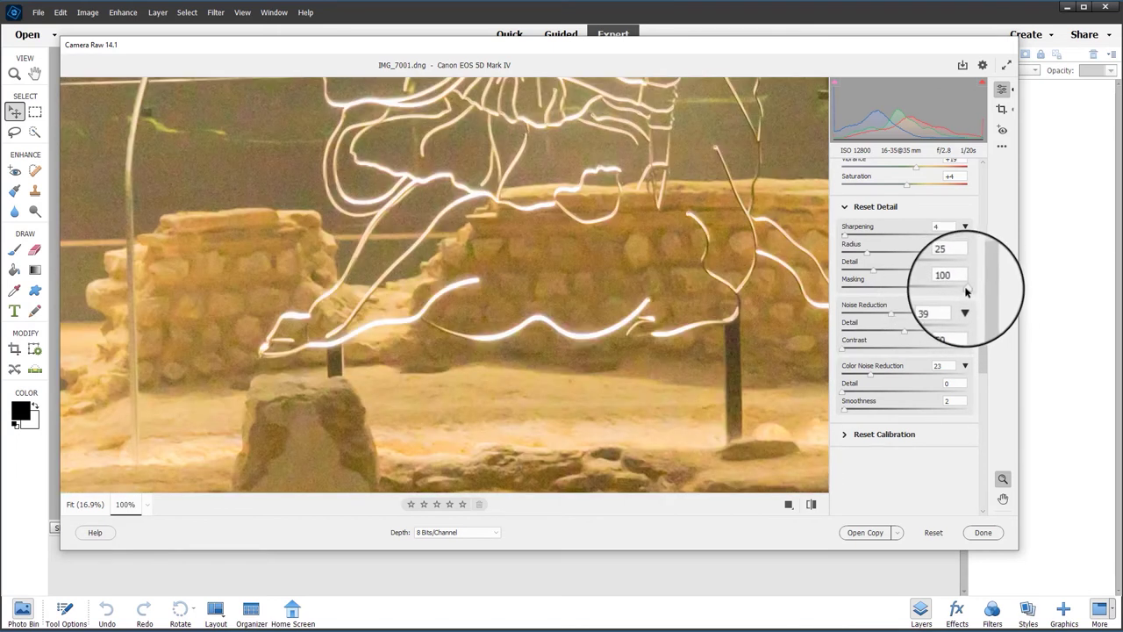
pyautogui.keyDown('alt'); pyautogui.click(968, 289); pyautogui.keyUp('alt')
pyautogui.moveTo(969, 289); pyautogui.dragTo(951, 305)
pyautogui.click(638, 329)
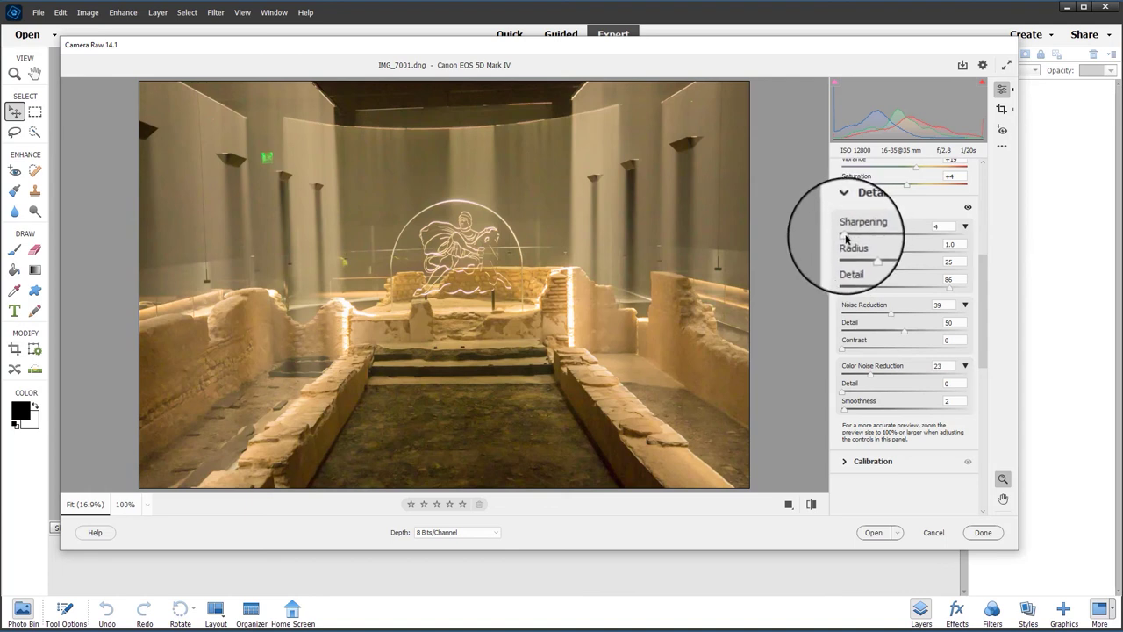
# Try Sharpening at 100, inspect the stonework at 100%, then cancel Camera Raw without opening
pyautogui.moveTo(845, 237); pyautogui.dragTo(927, 237)
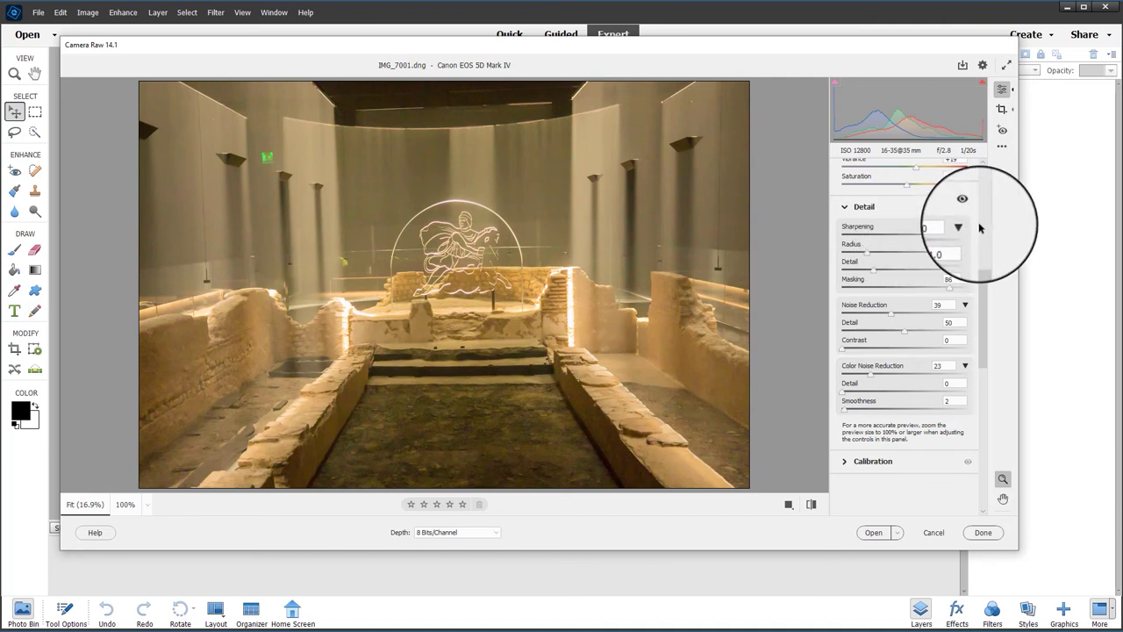
pyautogui.click(572, 305)
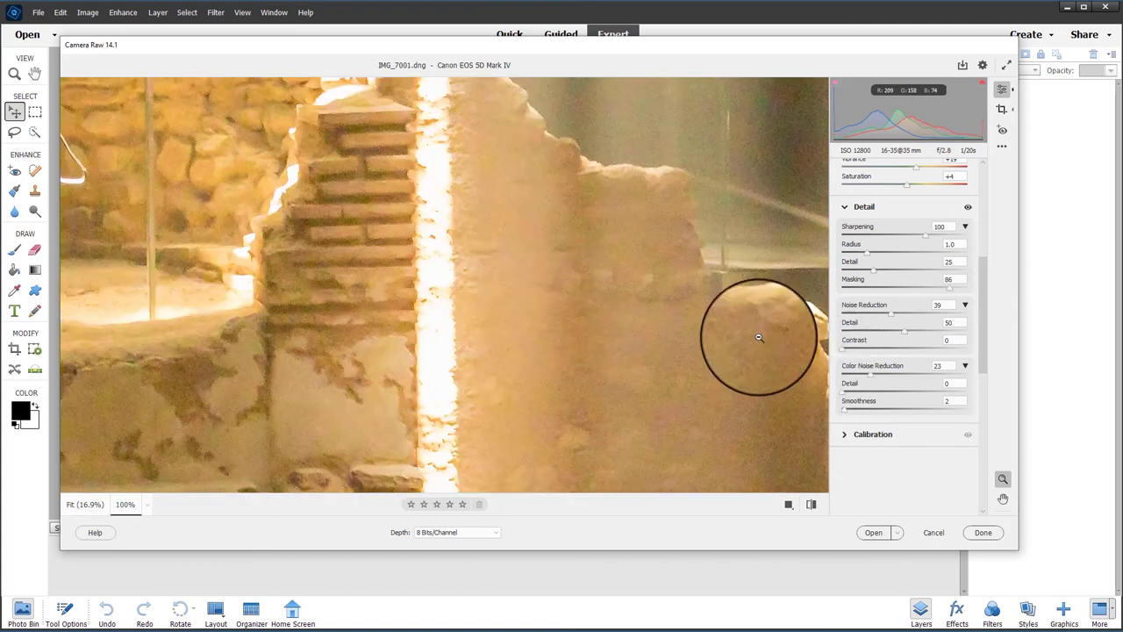
pyautogui.moveTo(408, 180); pyautogui.dragTo(634, 321)
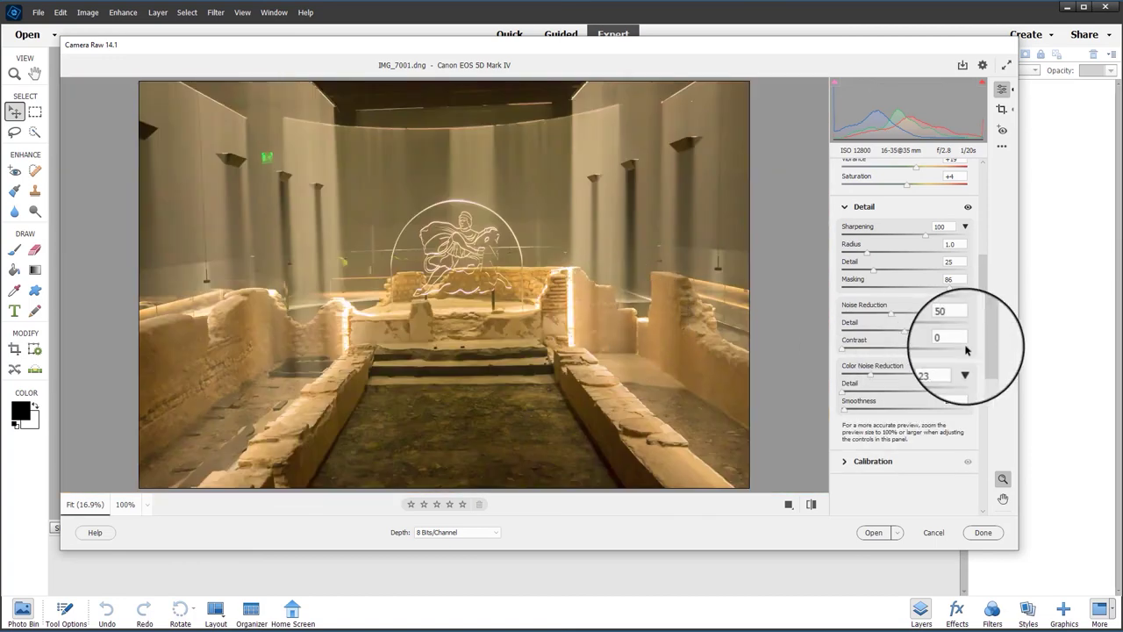
pyautogui.click(666, 350)
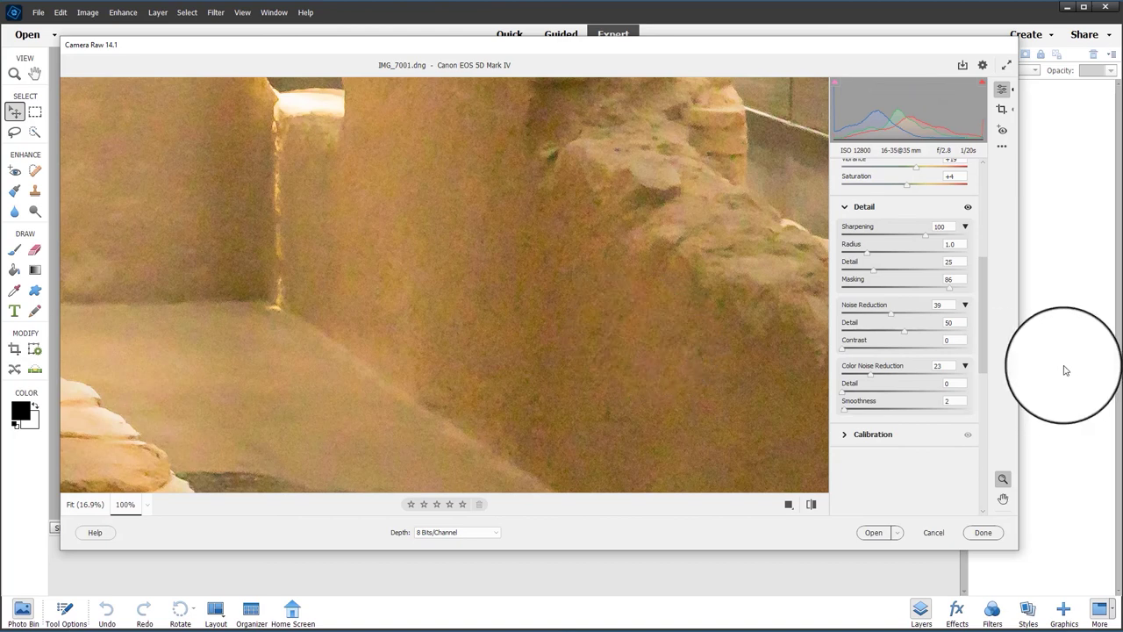
pyautogui.press('Escape')
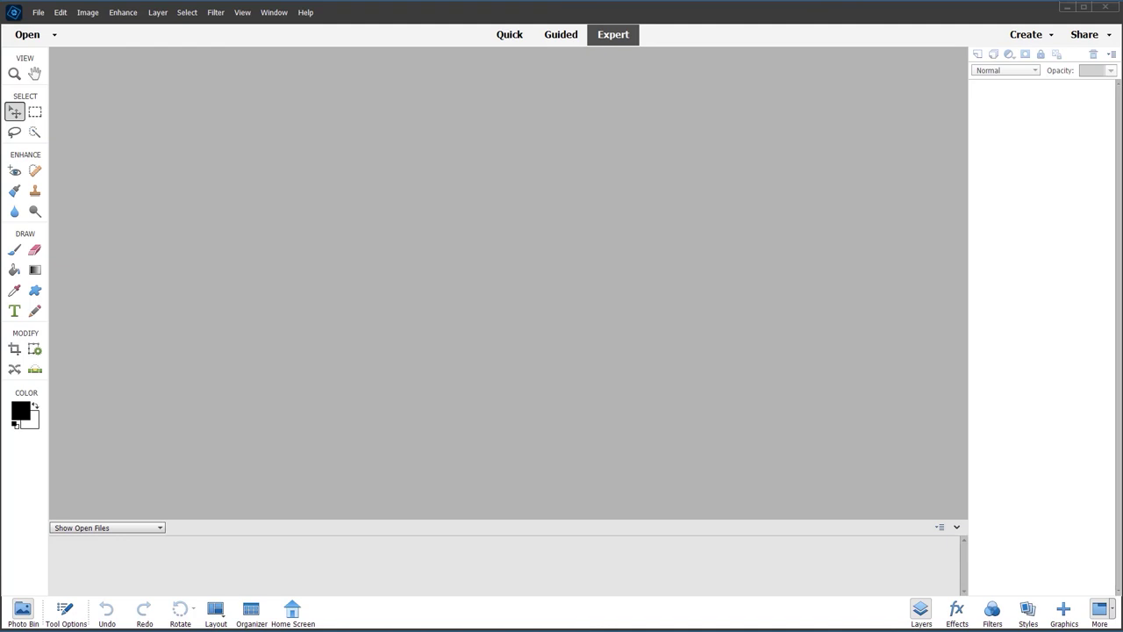